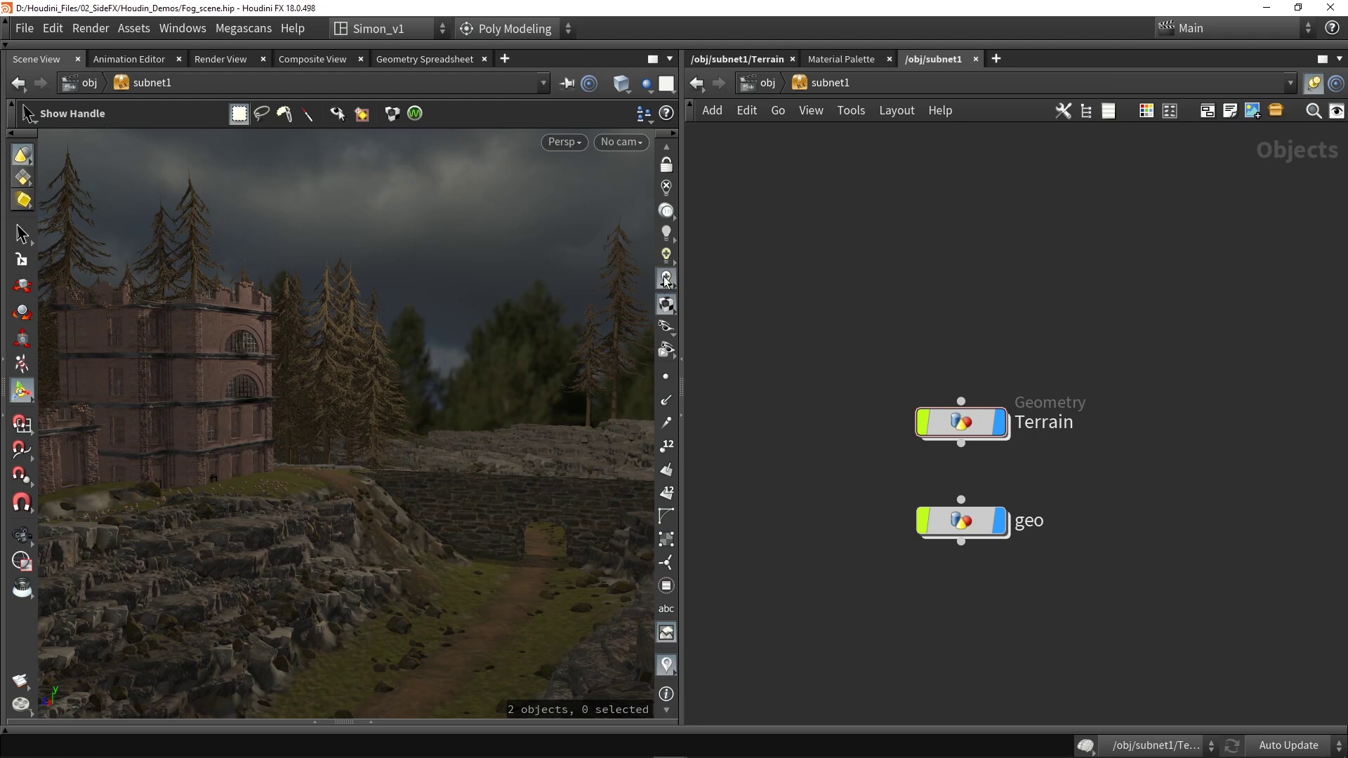
Step: Enable fog in the viewport lighting, show the fog display options, and toggle Enable Fog off and back on
right_click(667, 279)
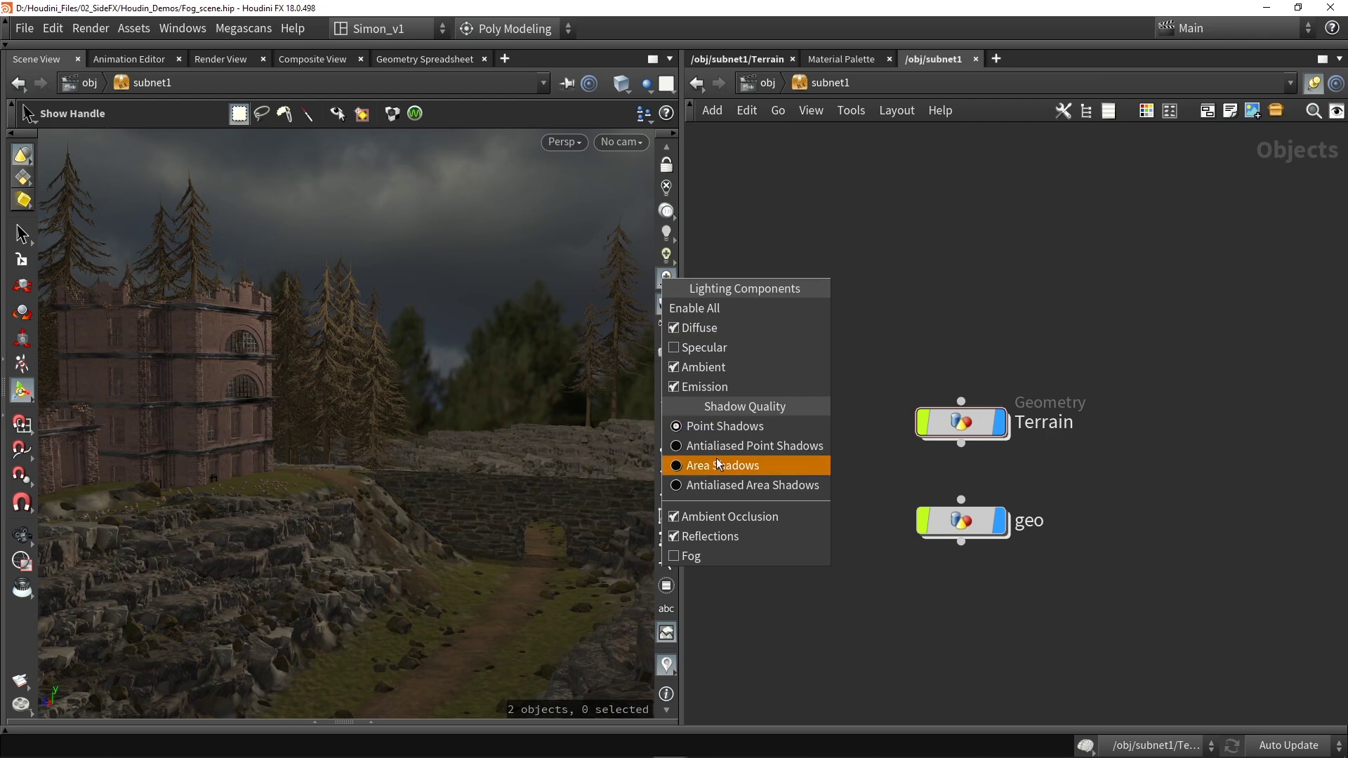
left_click(705, 558)
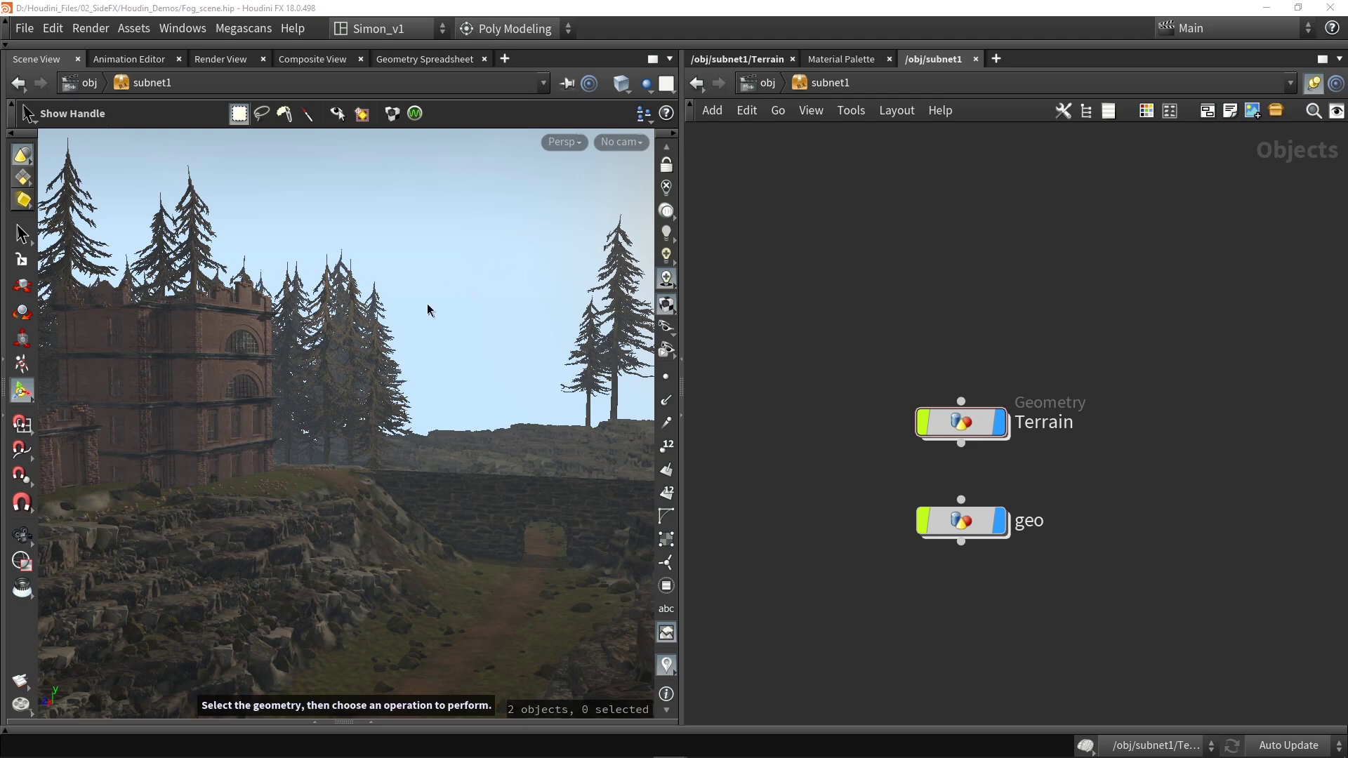
key("d")
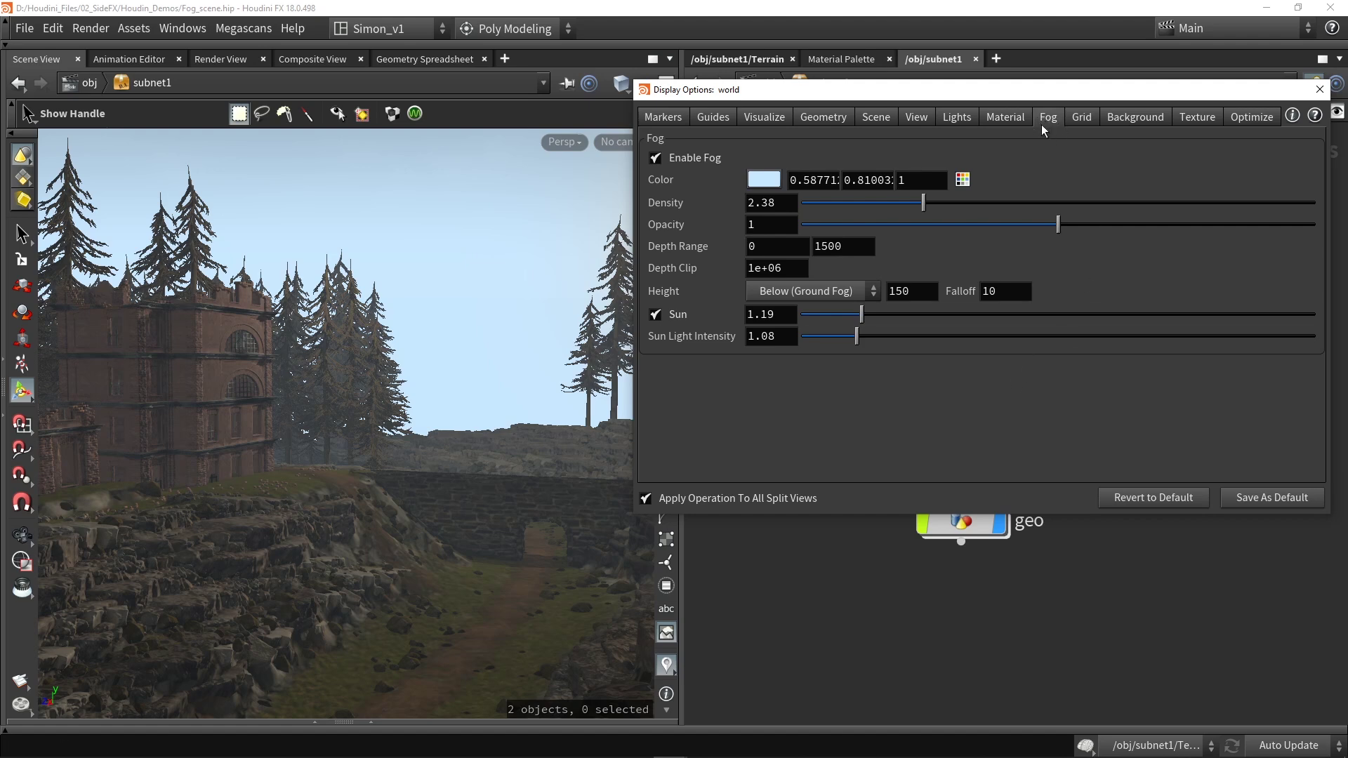
left_click(684, 158)
left_click(685, 157)
Step: Try several fog colour swatches, ending with the bright sky blue with RGB values 0, 0.5, 1
left_click(763, 180)
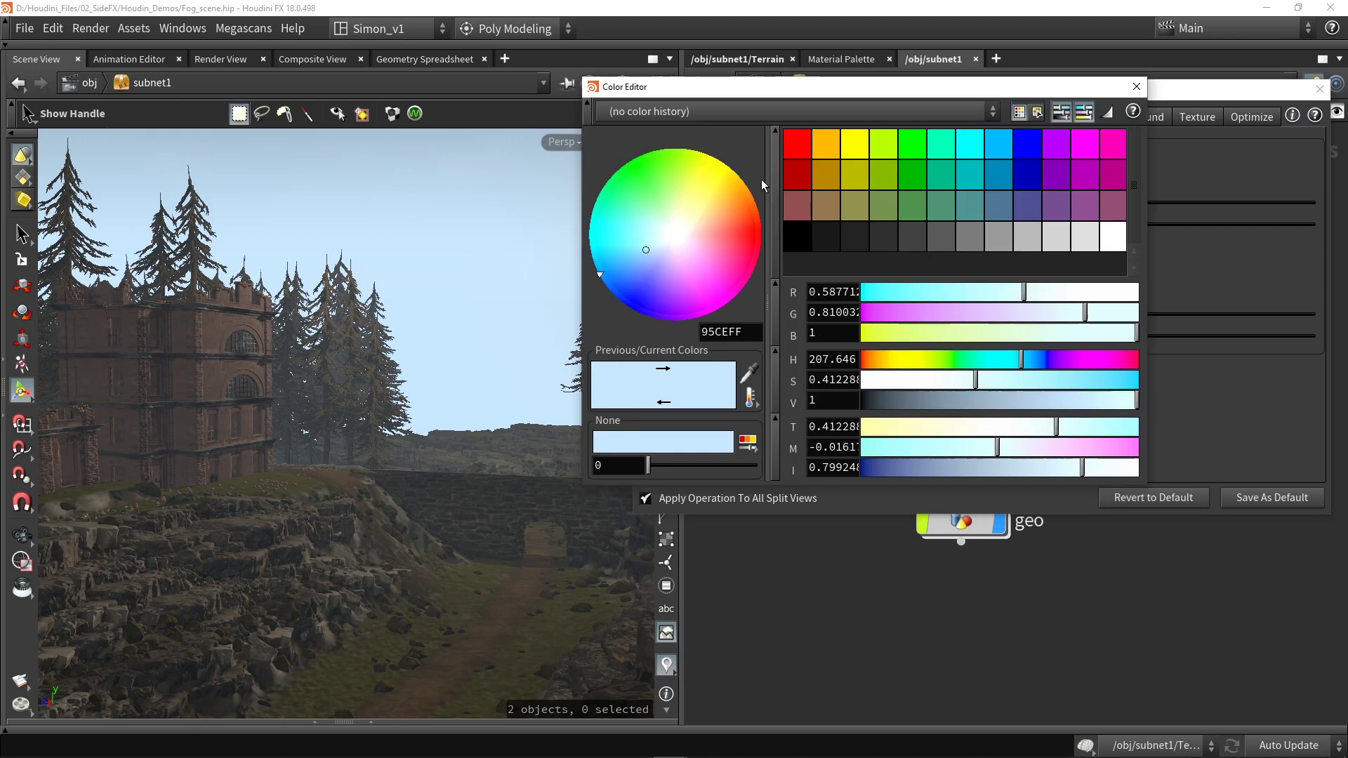
left_click(803, 179)
left_click(844, 174)
left_click(886, 170)
left_click(922, 175)
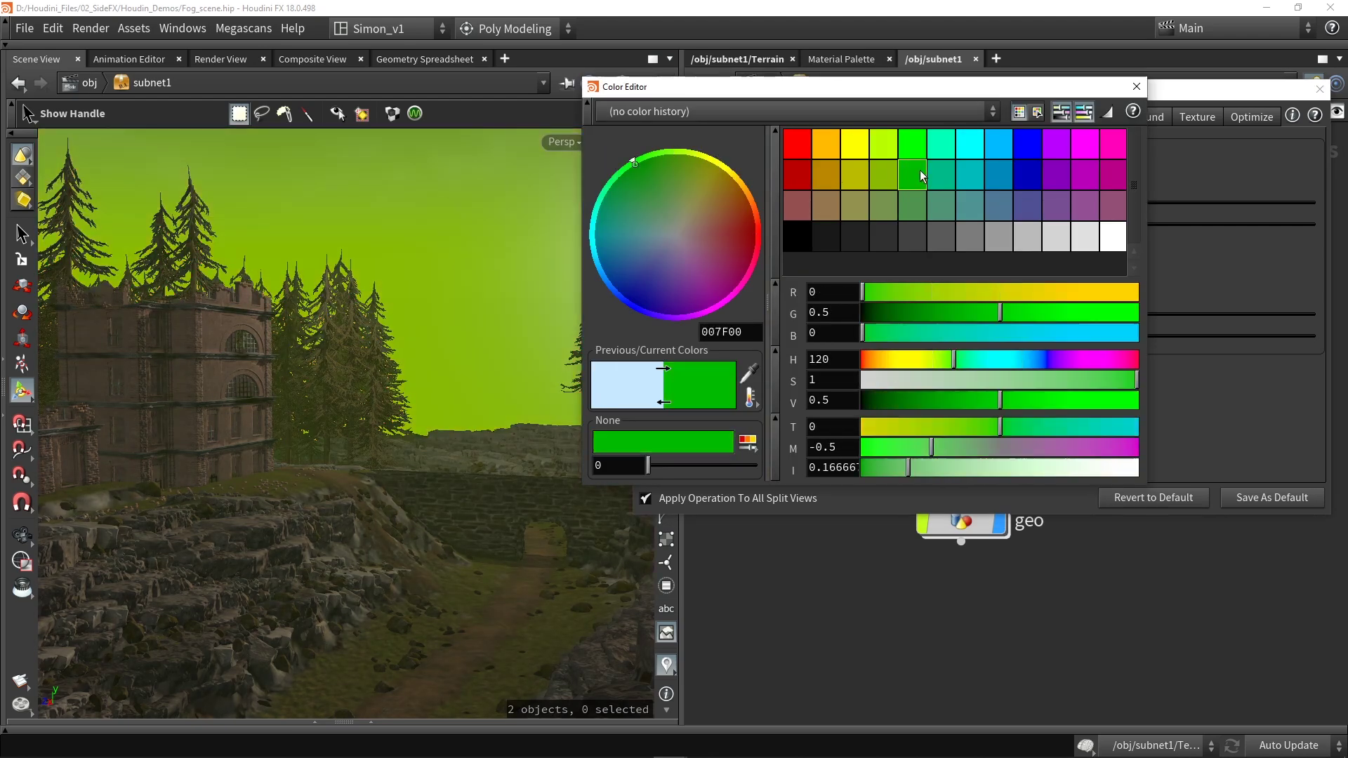
left_click(961, 172)
left_click(998, 173)
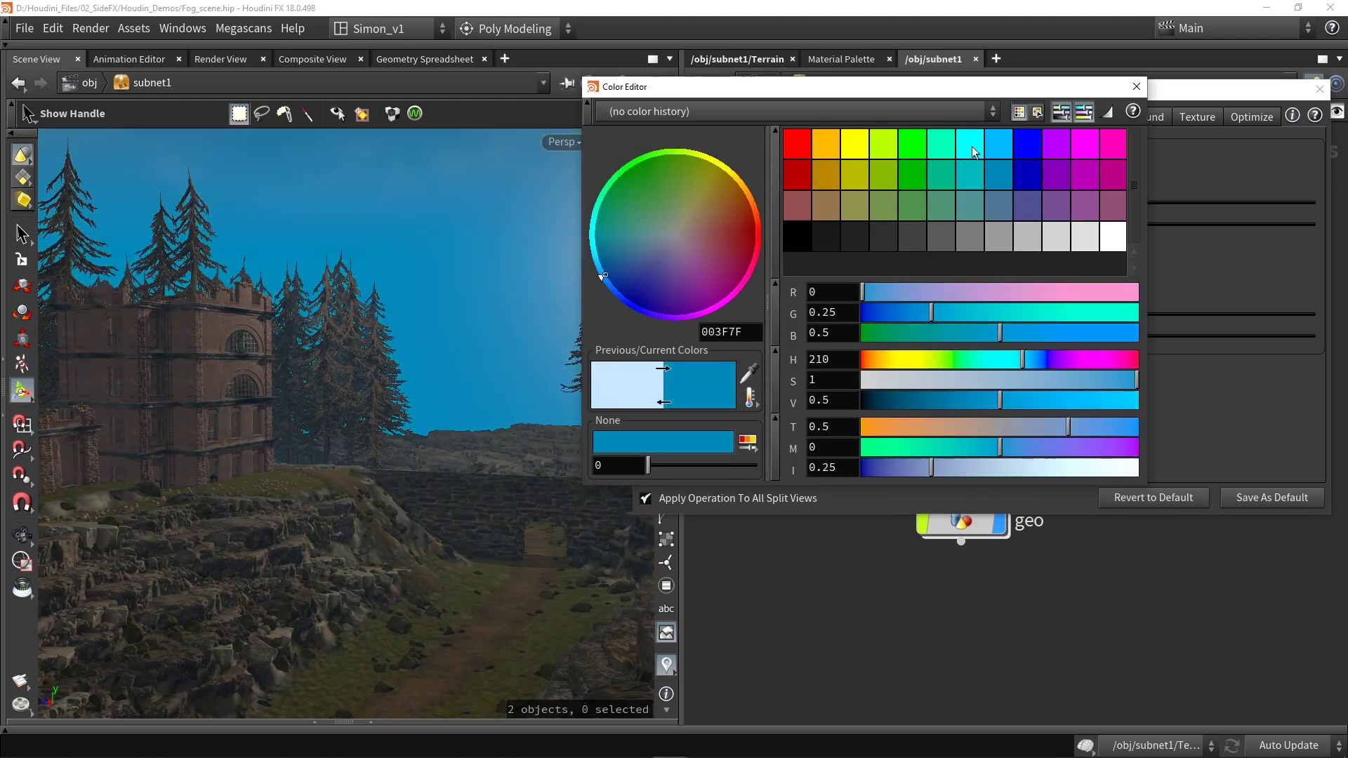
left_click(973, 149)
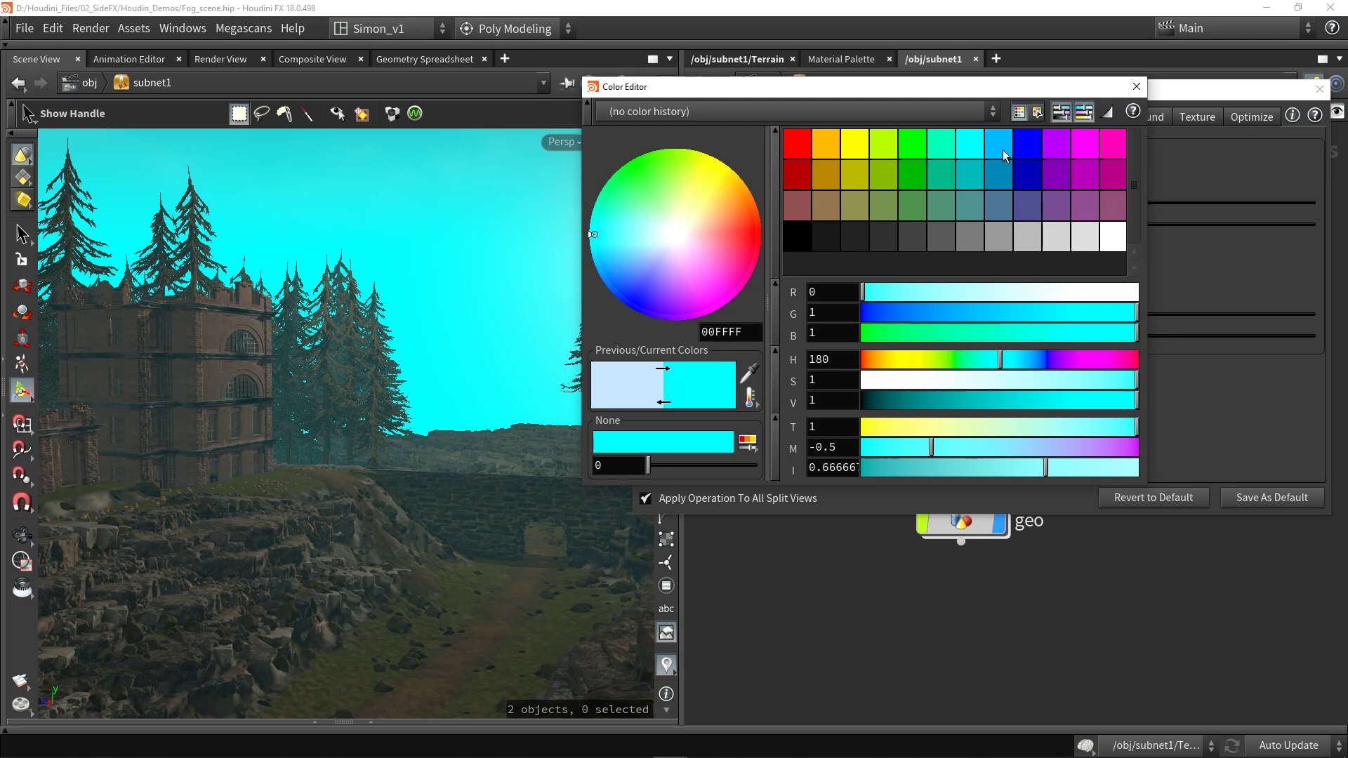
left_click(1001, 150)
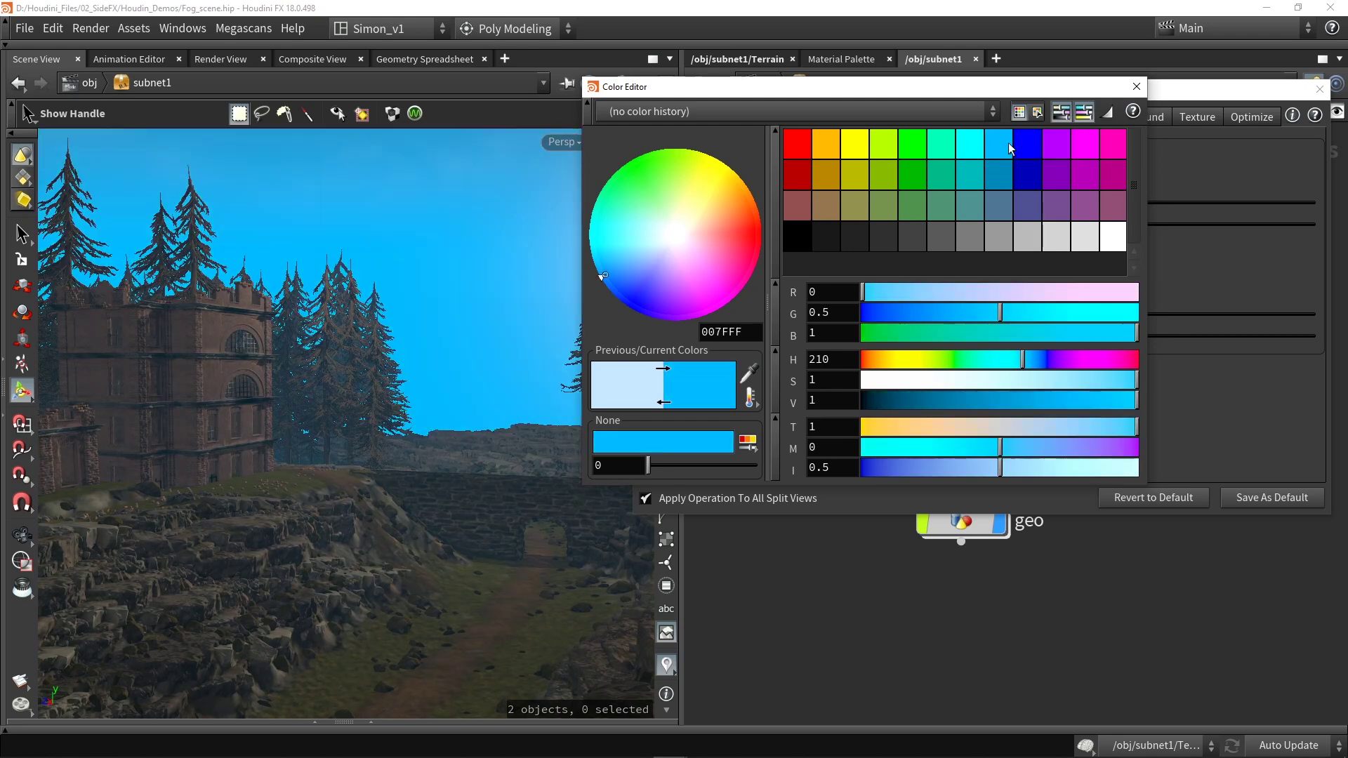
left_click(1137, 87)
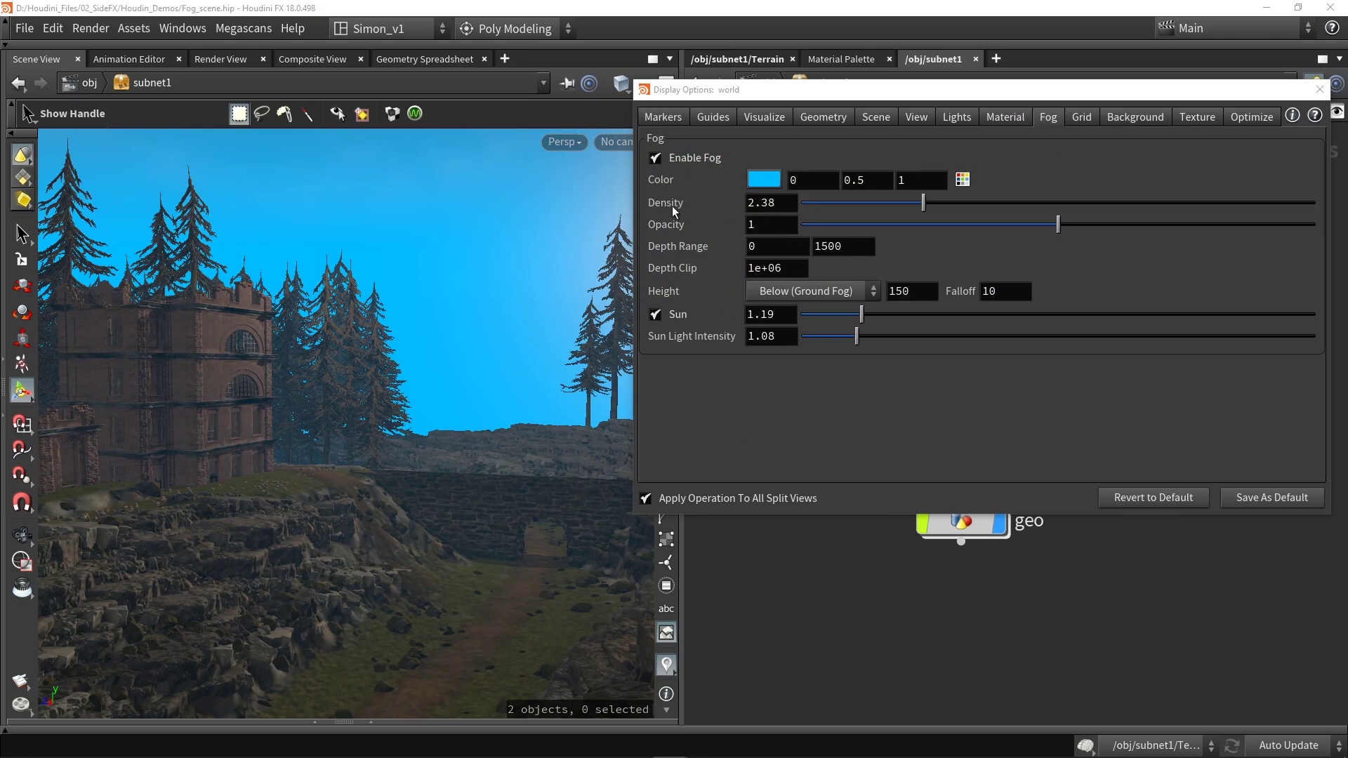
Step: Raise the fog density to 9.19 and view the terrain from farther away
left_click_drag(932, 201, 1273, 201)
key("s")
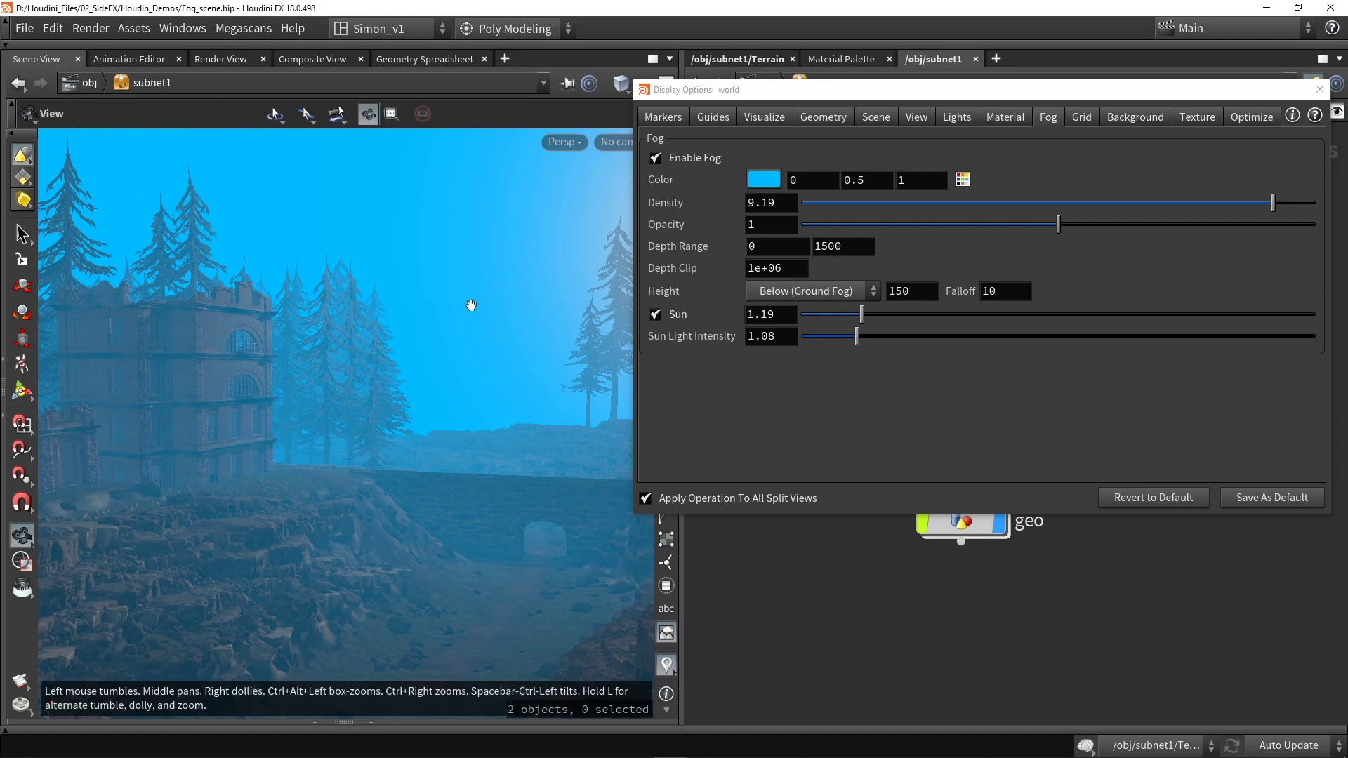
scroll(471, 306, "down", 5, "alt")
left_click_drag(470, 306, 478, 314, "alt")
key("s")
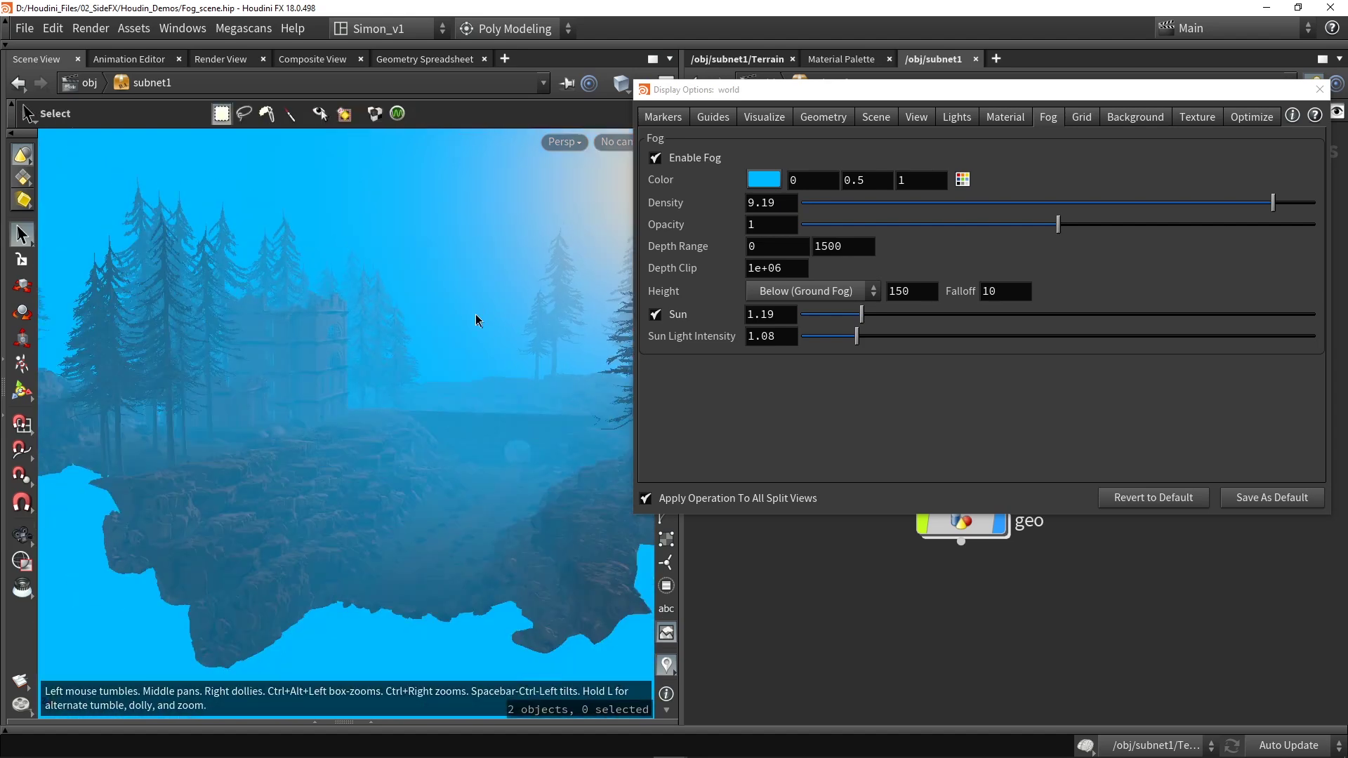
key("g")
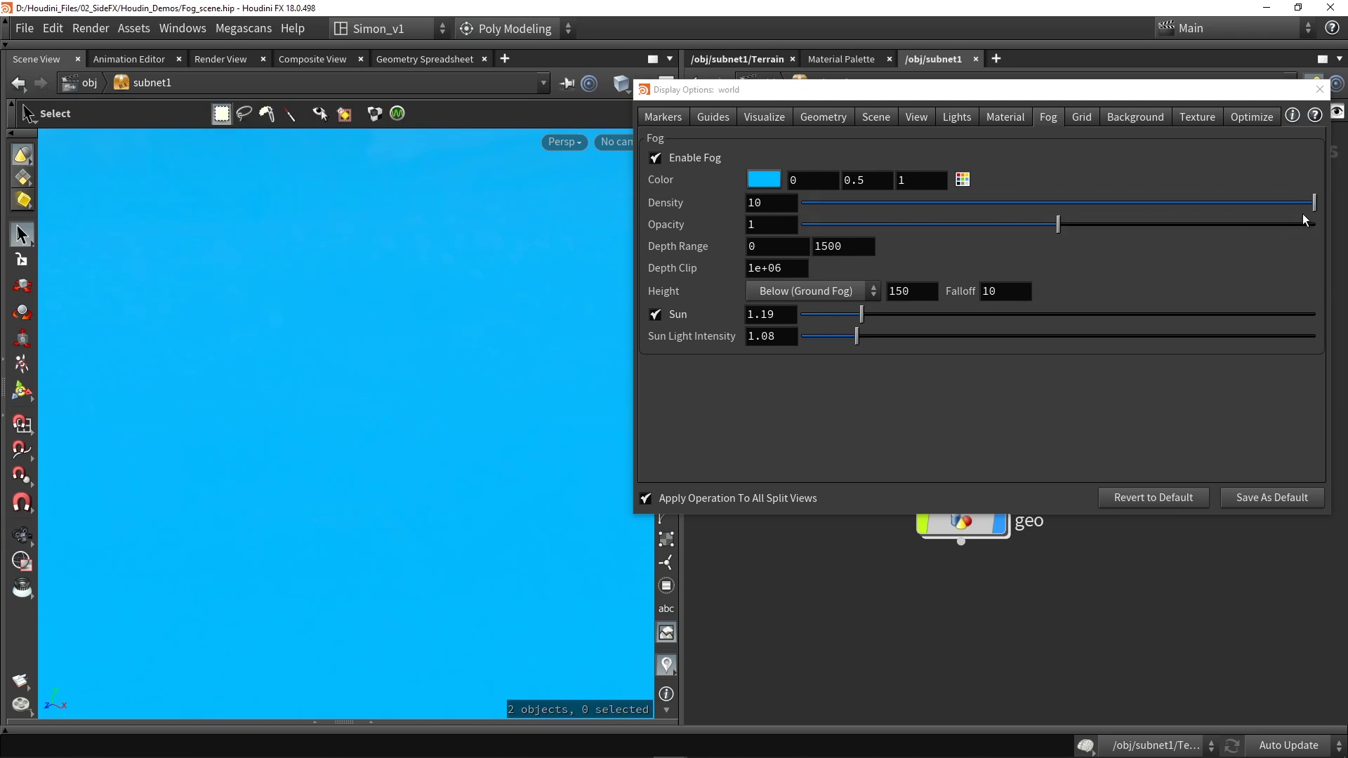
Step: Reduce the fog density to 5.29 and inspect the terrain through the fog from different angles
left_click_drag(1313, 202, 1199, 203)
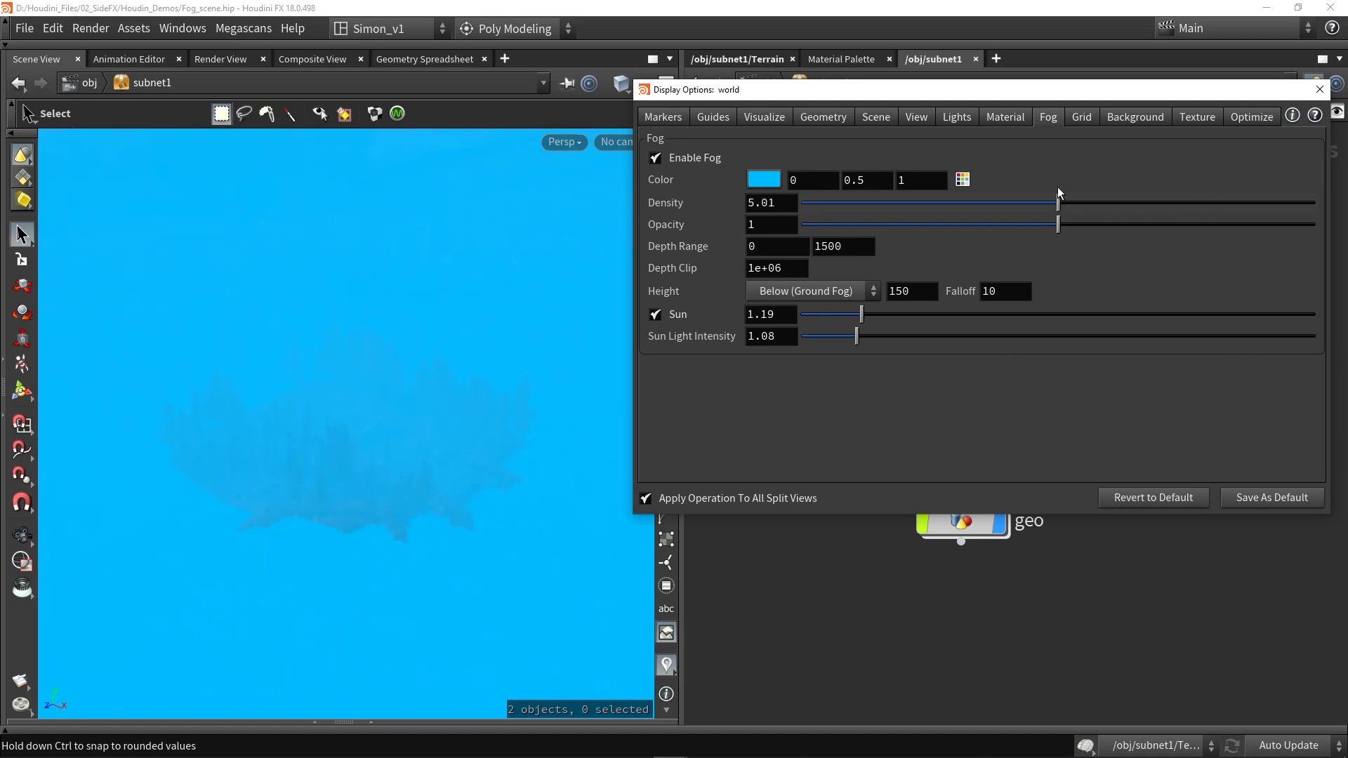
left_click_drag(1085, 200, 1073, 202)
left_click_drag(368, 325, 274, 427, "alt")
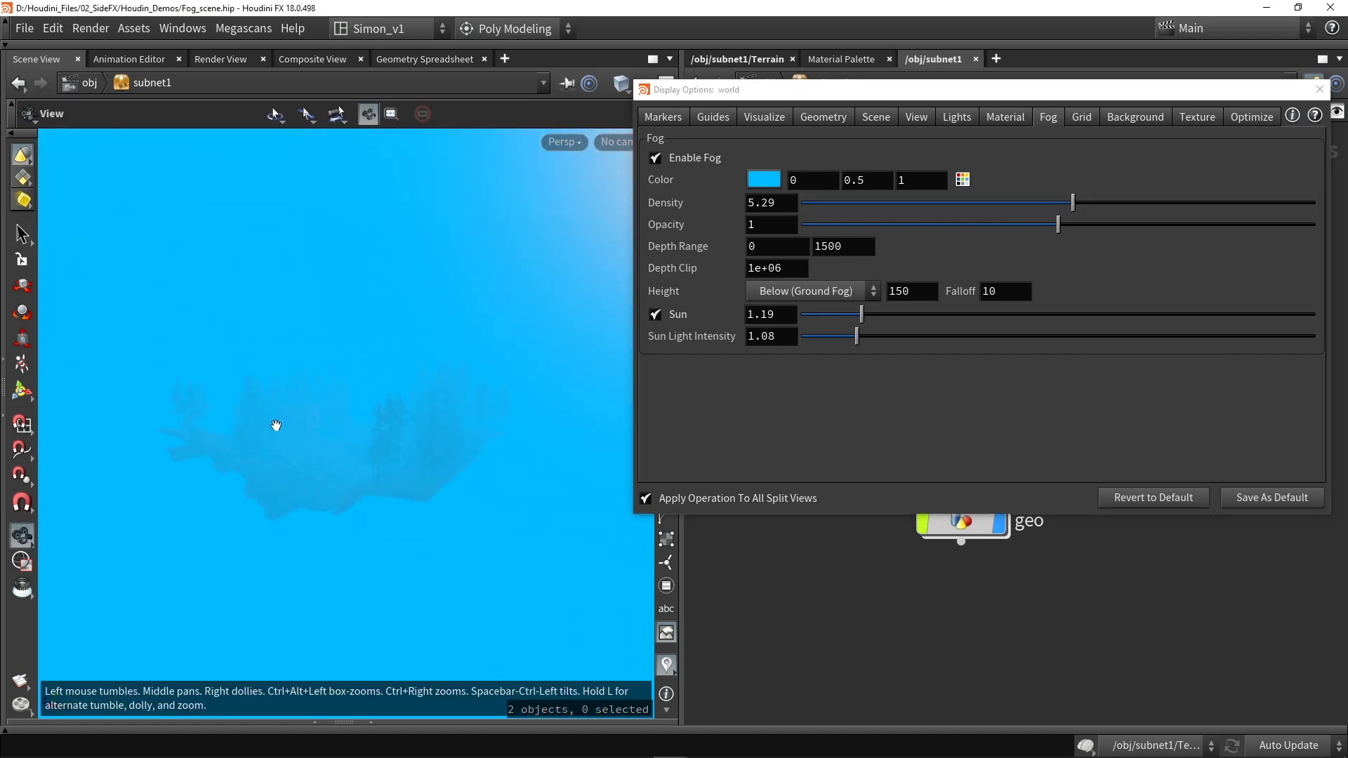
right_click_drag(275, 427, 317, 420, "alt")
left_click_drag(317, 420, 389, 358)
key("Escape")
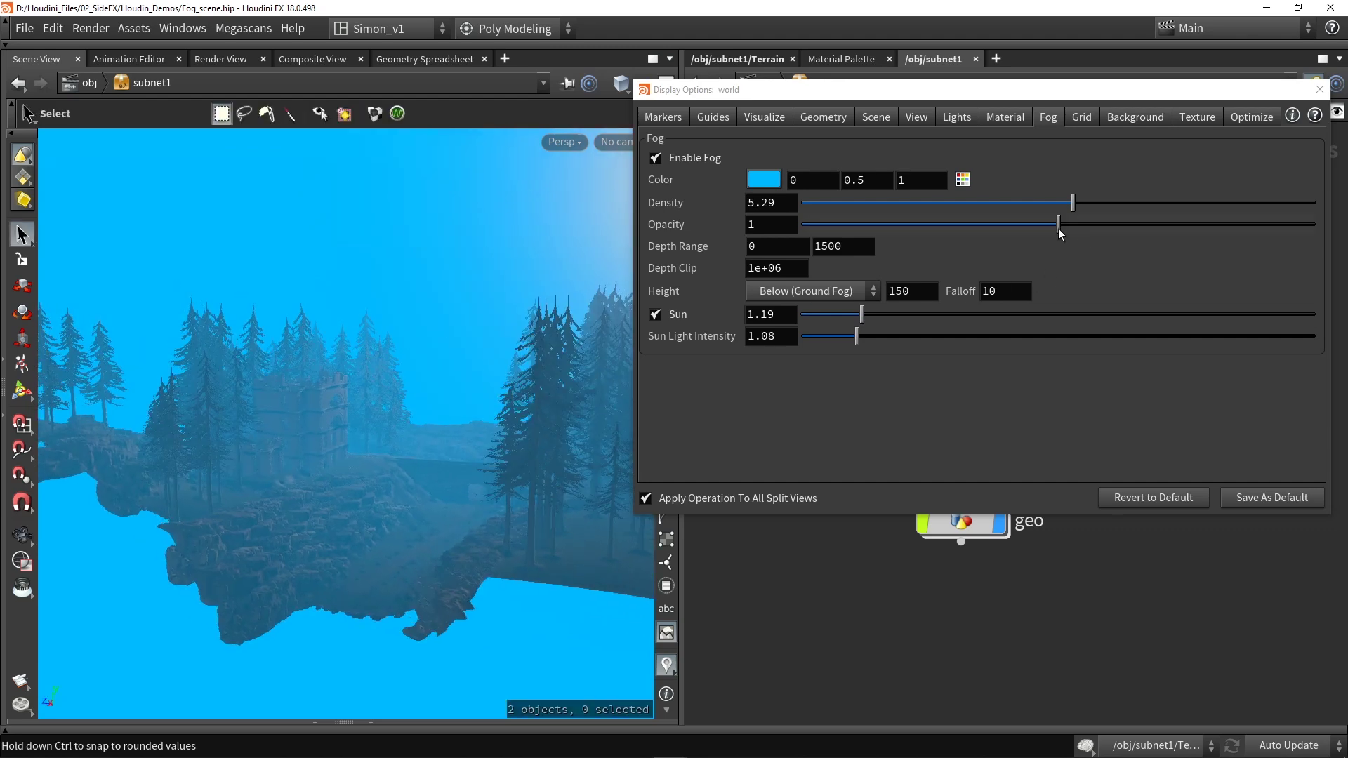
Step: Lower the fog opacity to 0.596 and set the density to 5.35, trying a density of 8.14 in between
left_click_drag(1058, 226, 941, 225)
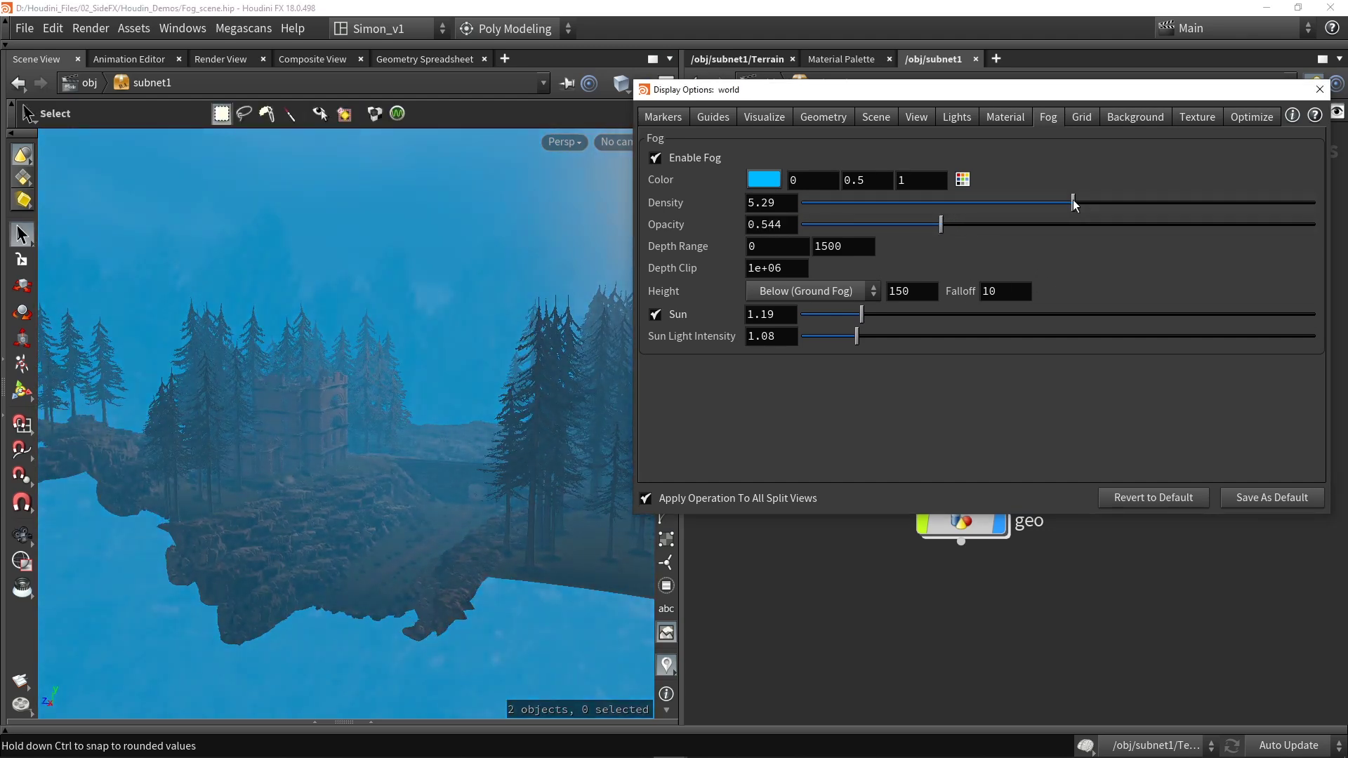
left_click_drag(1073, 201, 1218, 201)
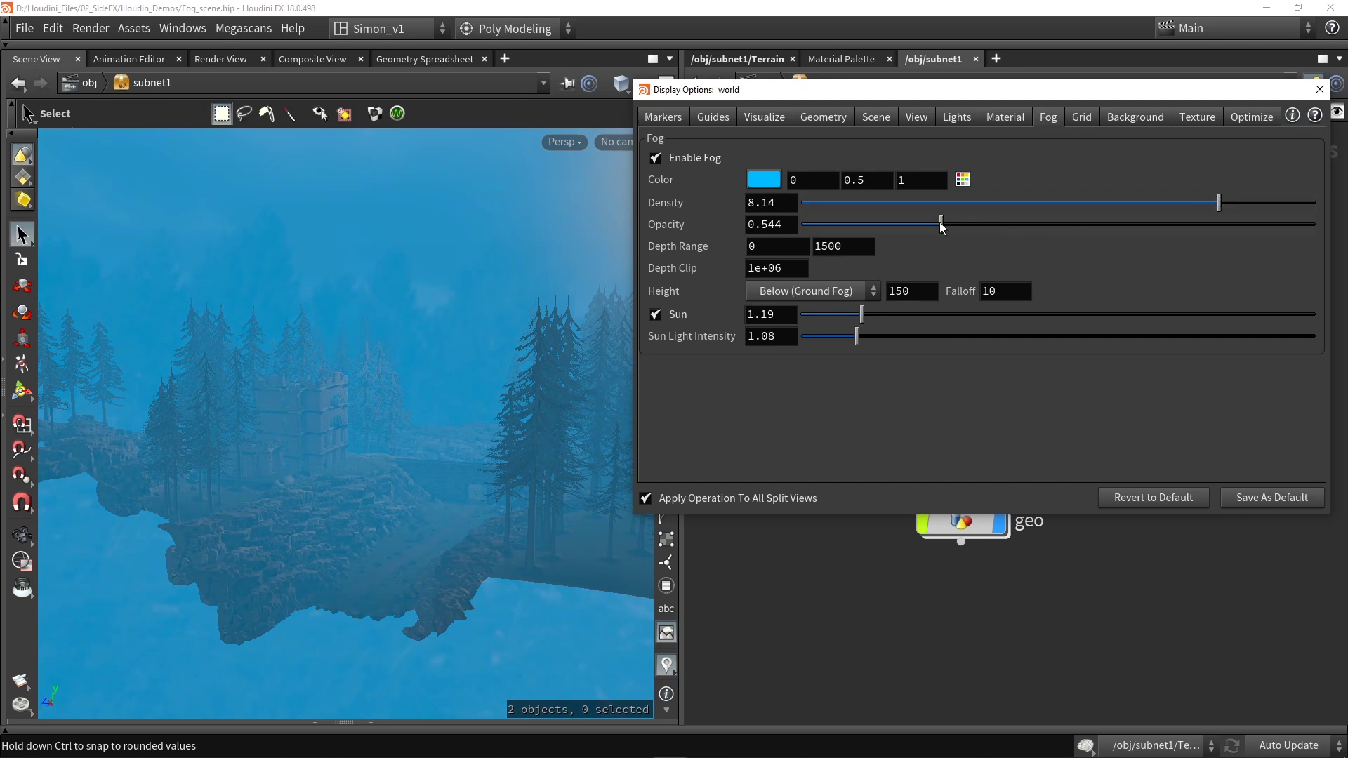
mouse_move(941, 224)
left_mouse_down()
mouse_move(896, 225)
mouse_move(951, 222)
left_mouse_up()
left_click_drag(1219, 201, 1076, 204)
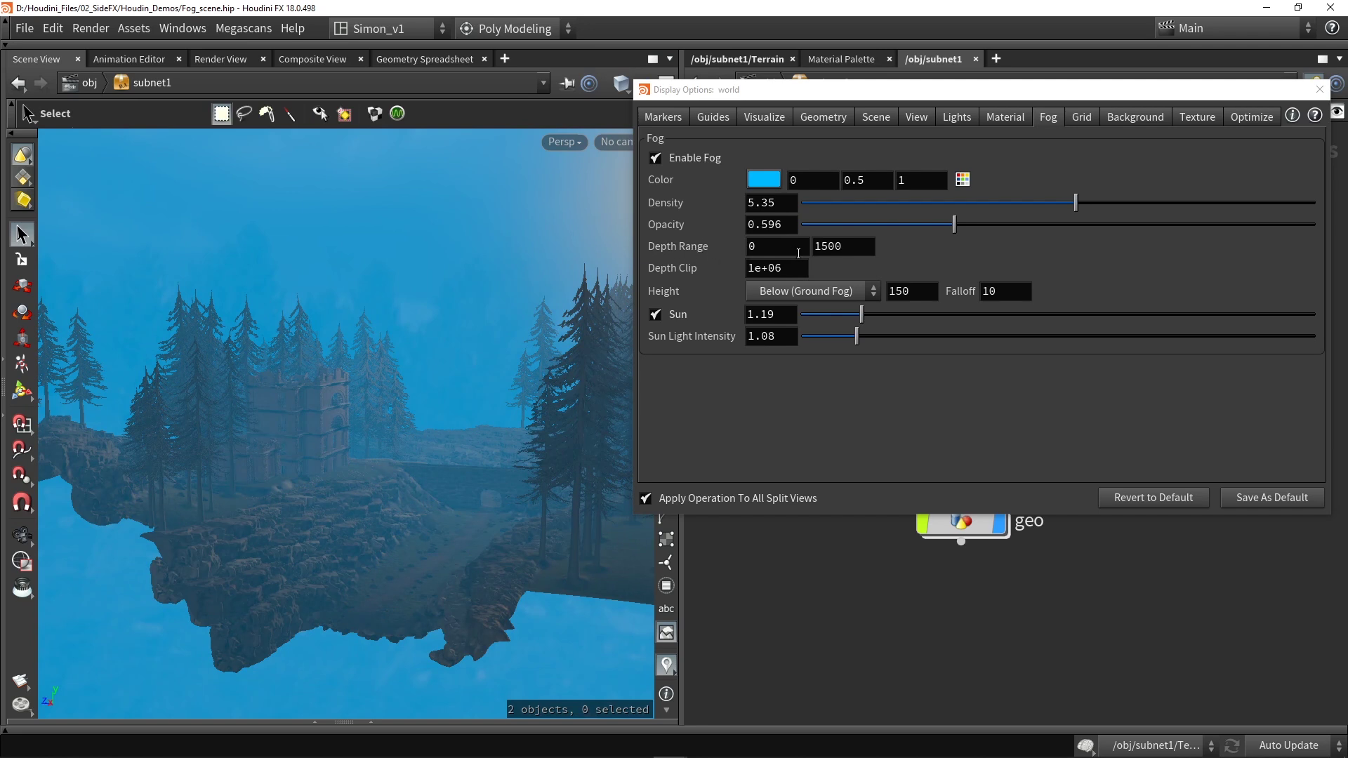
Step: Set the start of the fog depth range to 100
left_click(762, 246)
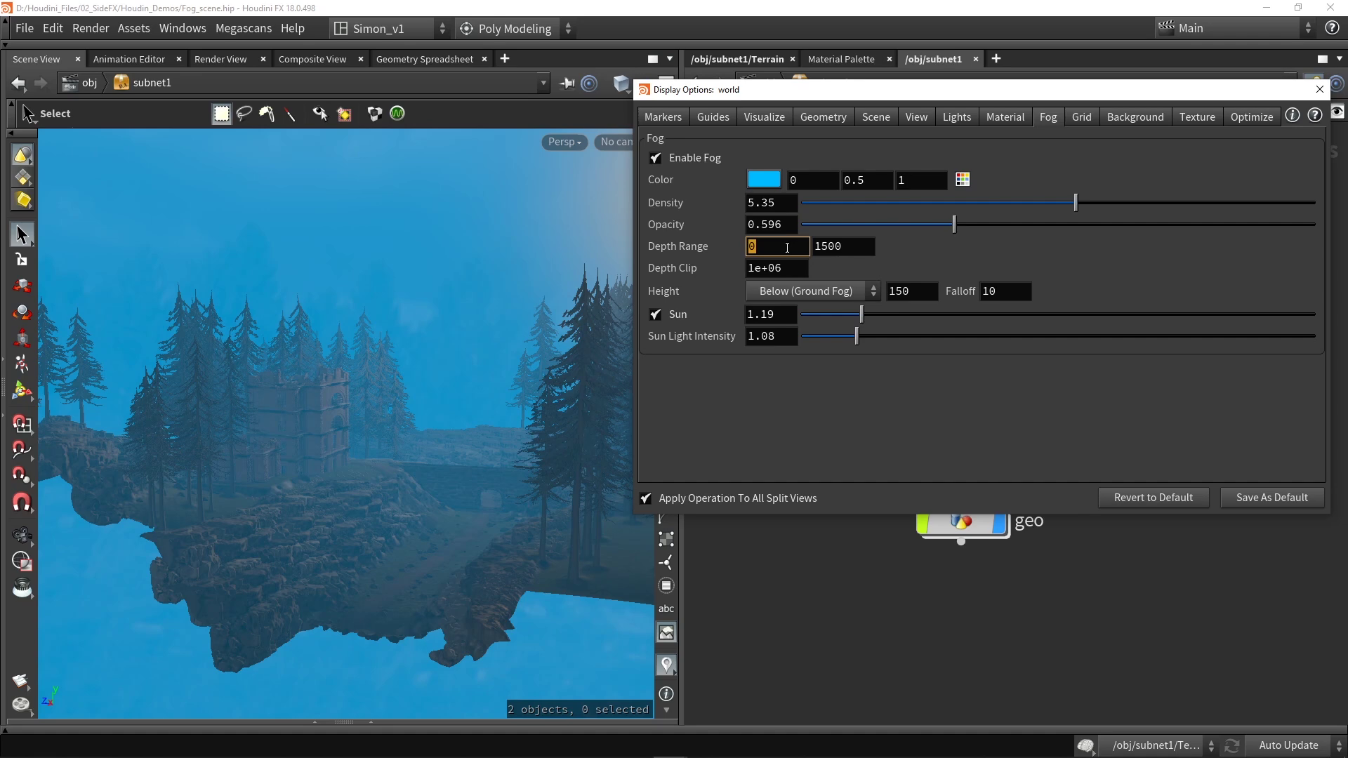
type("100")
key("Return")
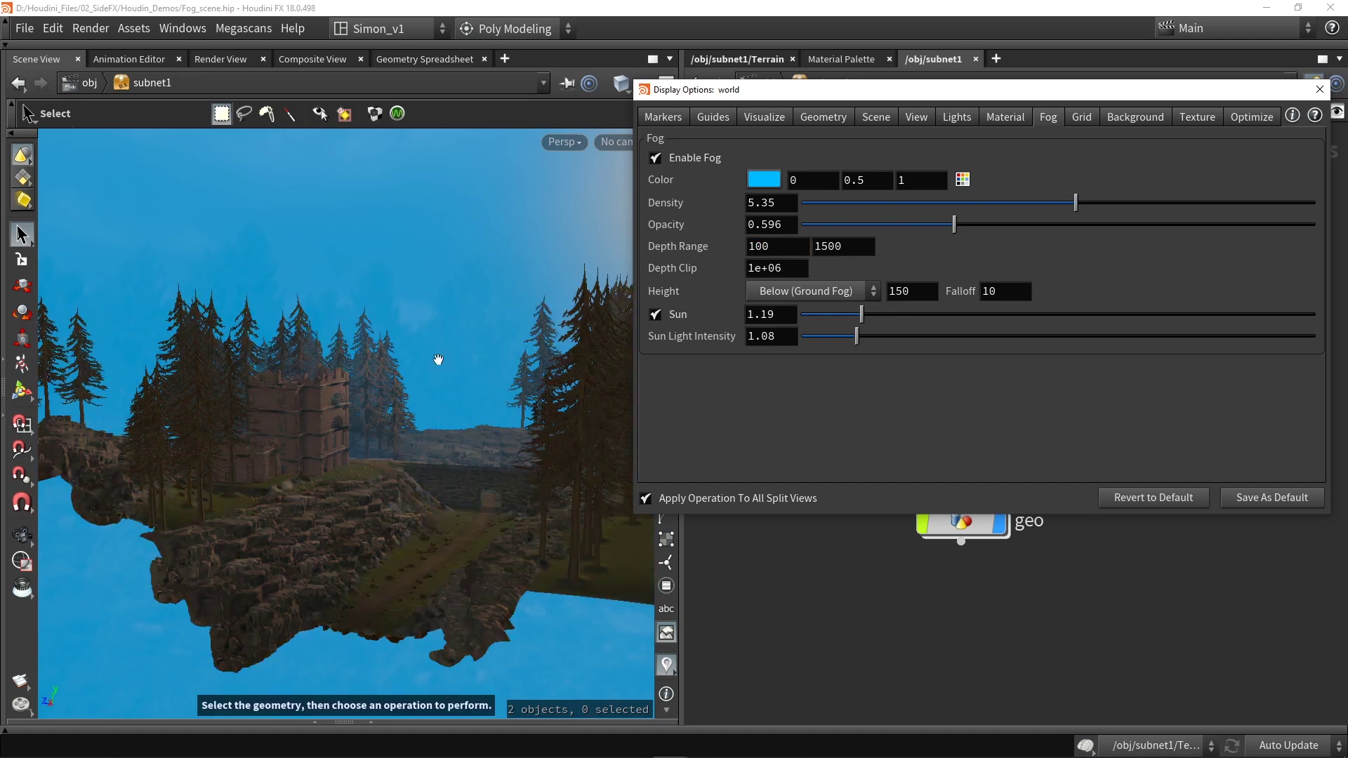
Step: Examine how the fog covers the castle terrain from far away and from close up
scroll(437, 360, "down", 6, "alt")
scroll(437, 360, "down", 3)
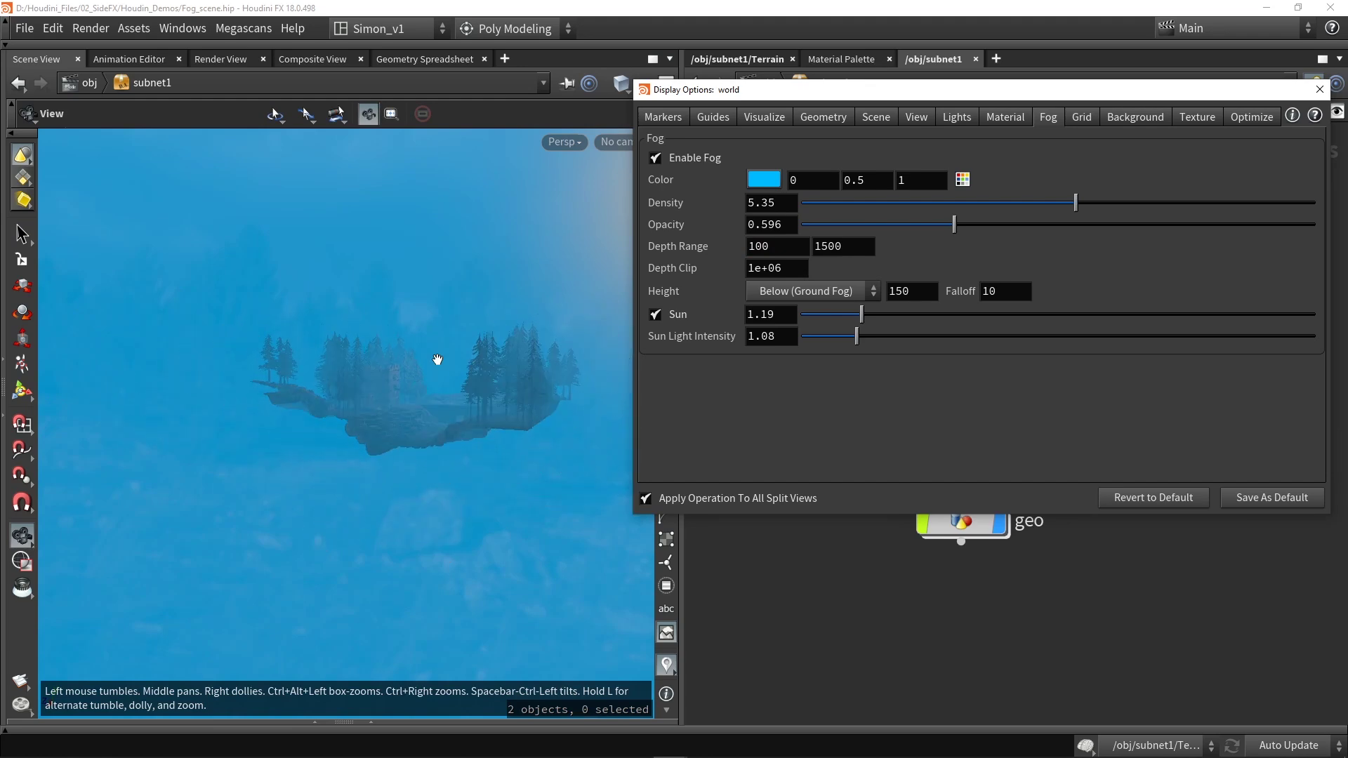
key("s")
key("Escape")
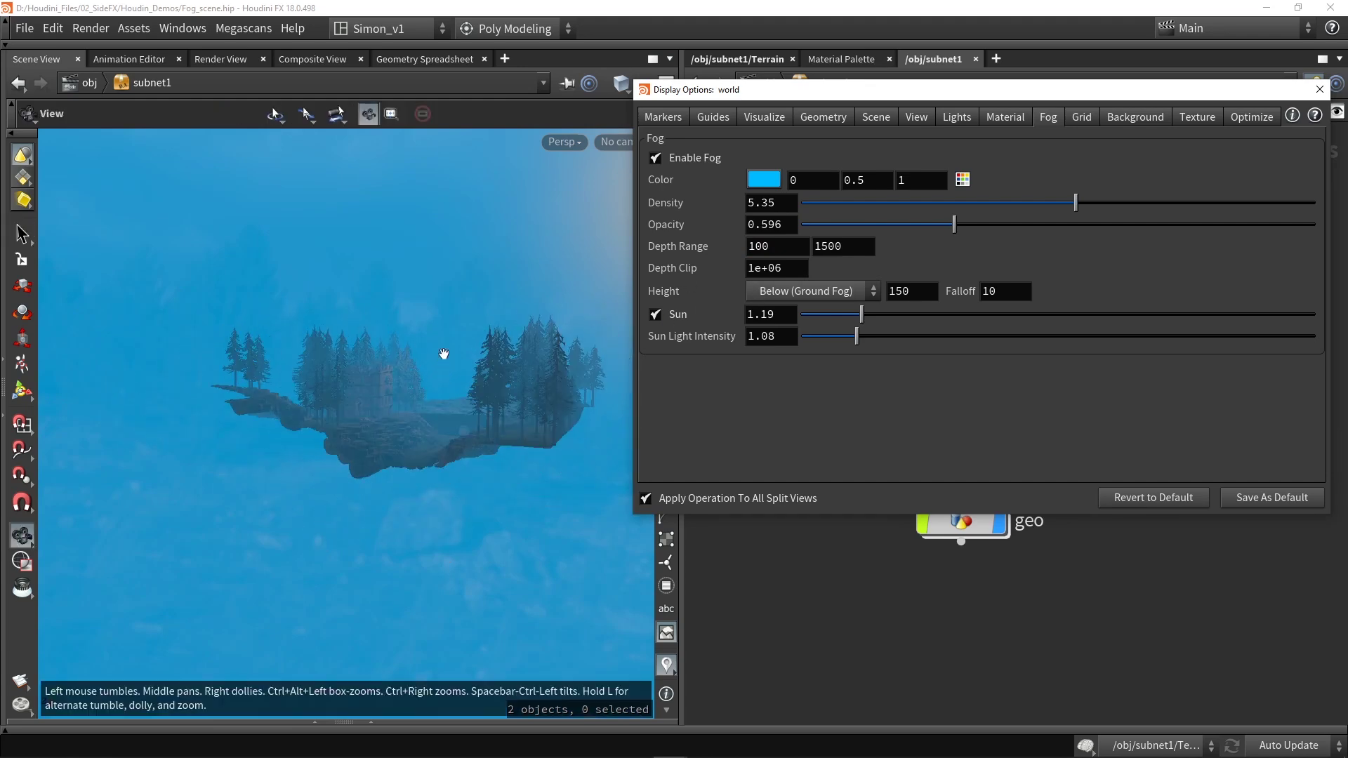
scroll(444, 354, "down", 4)
scroll(444, 354, "up", 8)
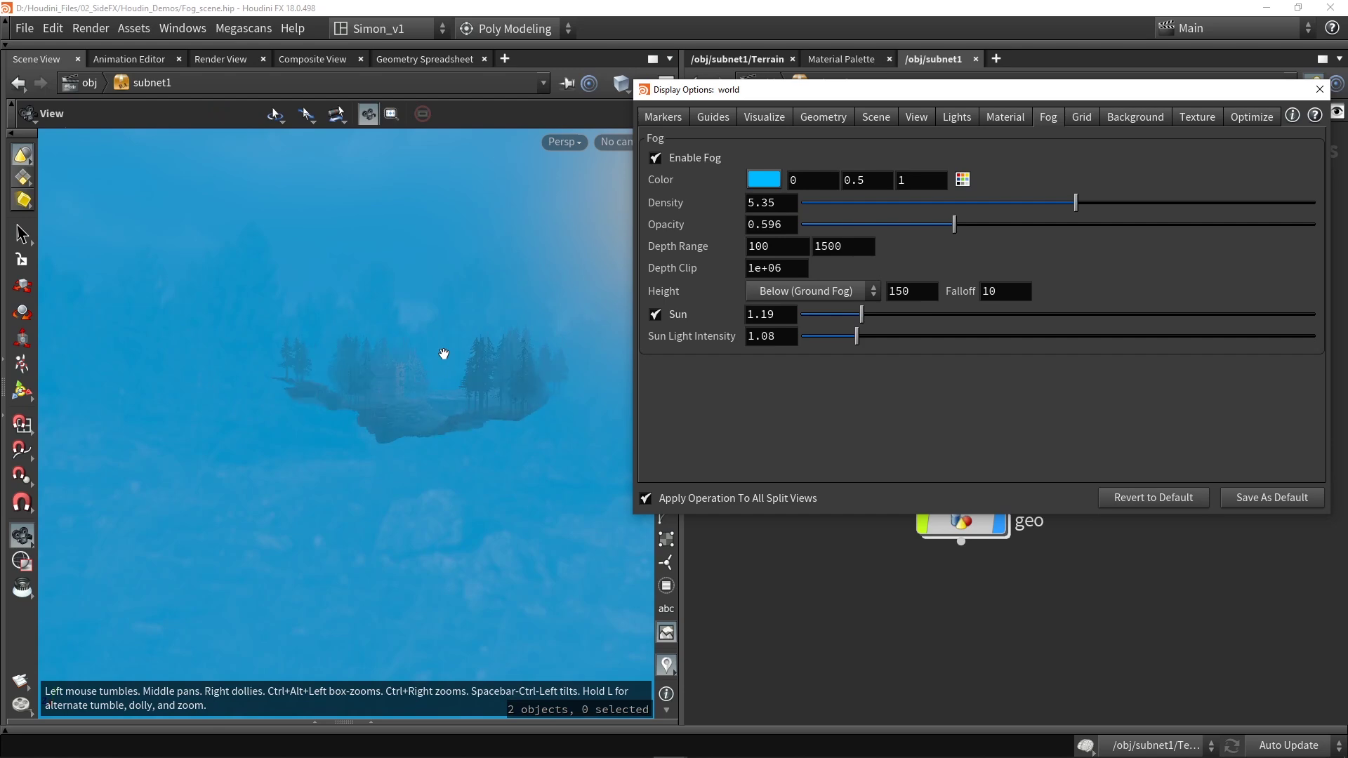
scroll(432, 390, "up", 5)
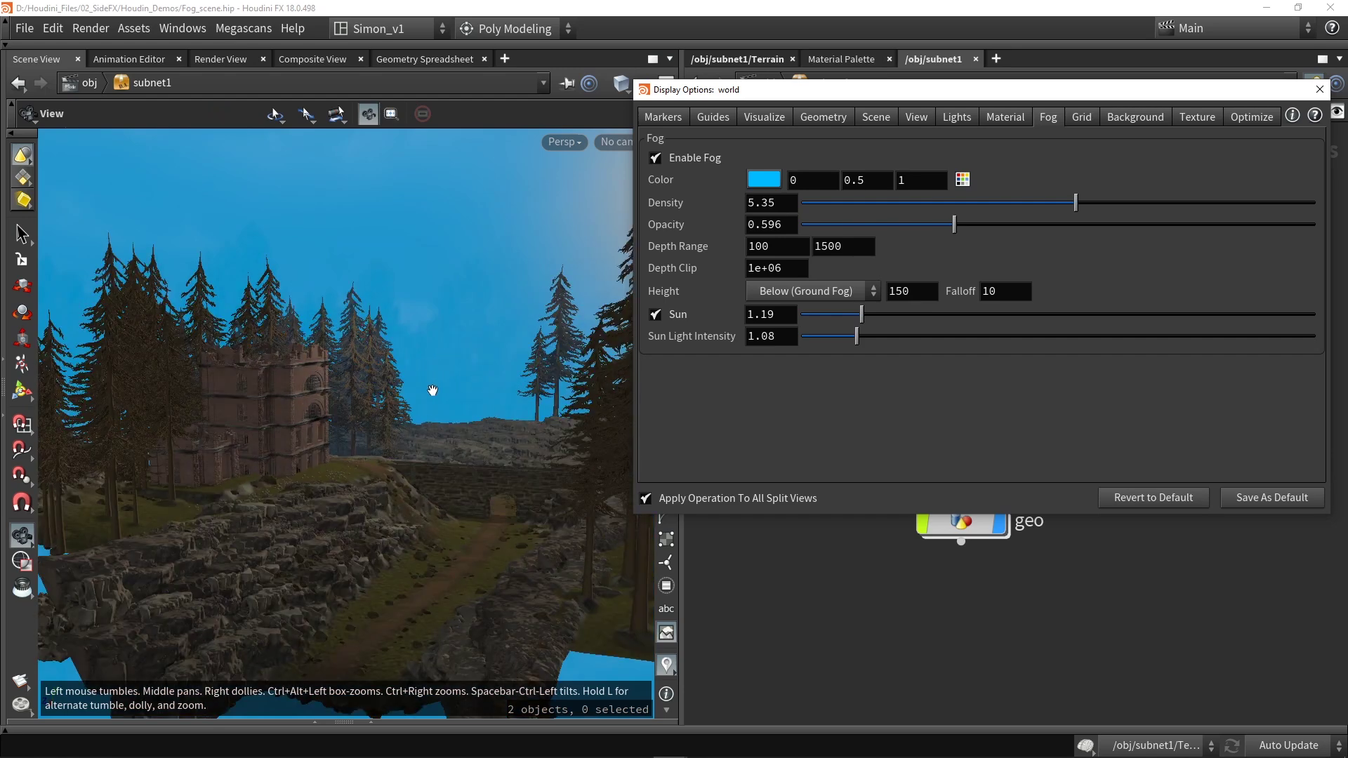
key("s")
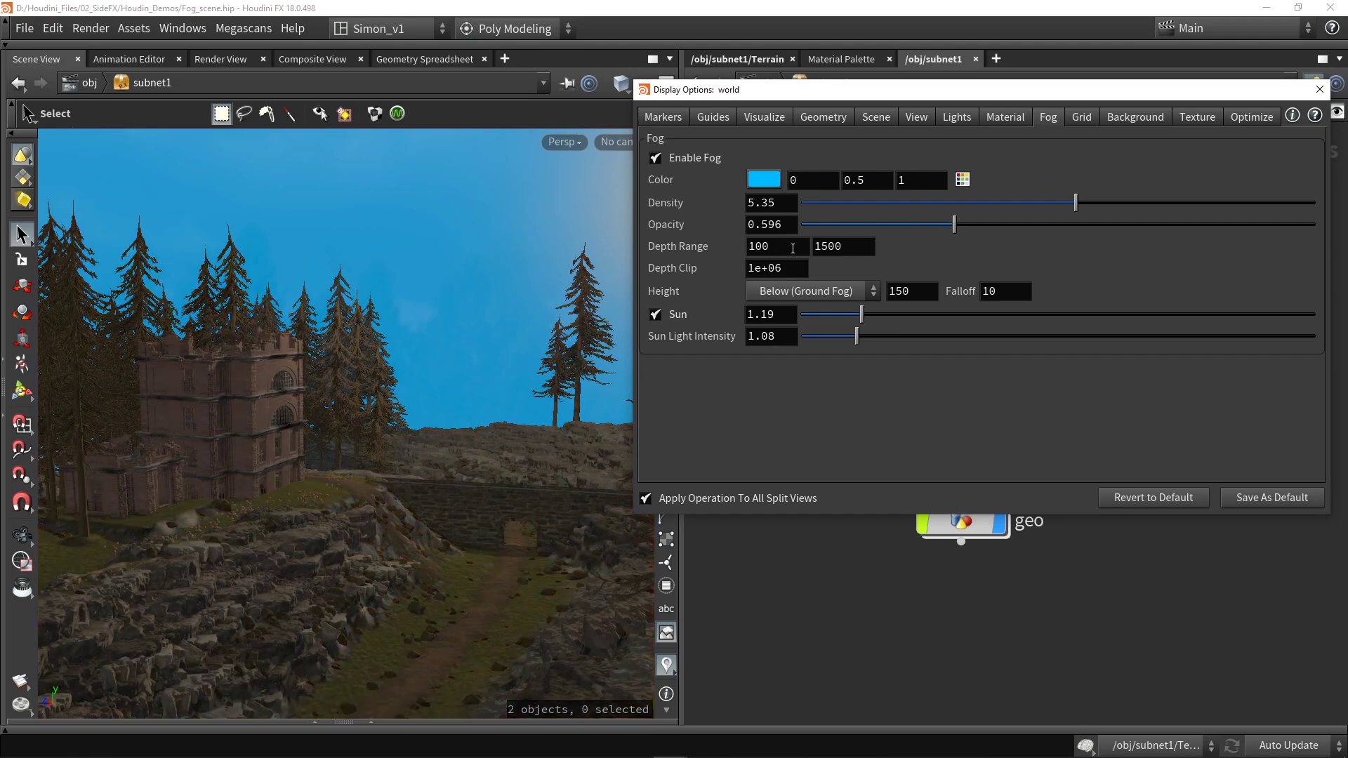
Step: Set the fog density to 10 and opacity to 1.234, then try depth range starts of 50 and 0, ending at 50
left_click_drag(792, 248, 691, 260)
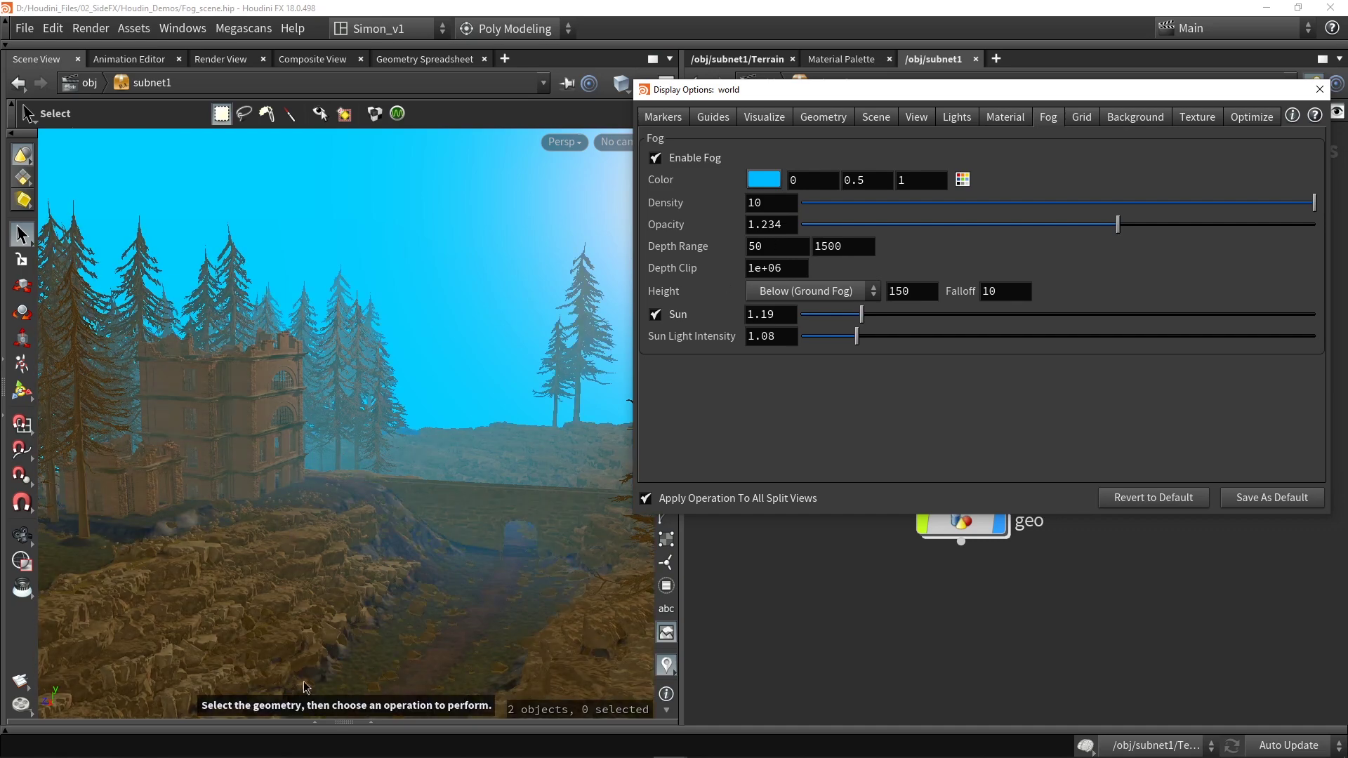
double_click(790, 253)
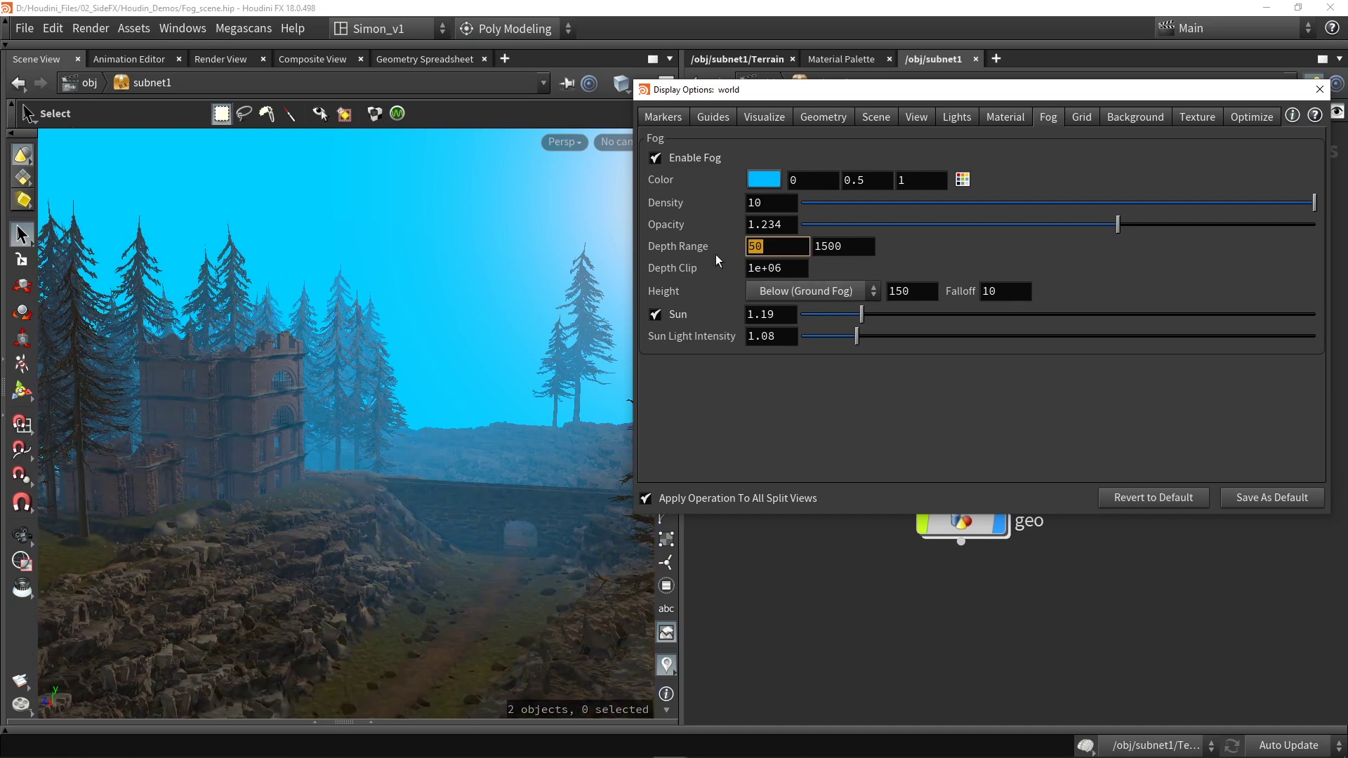
type("0")
key("Return")
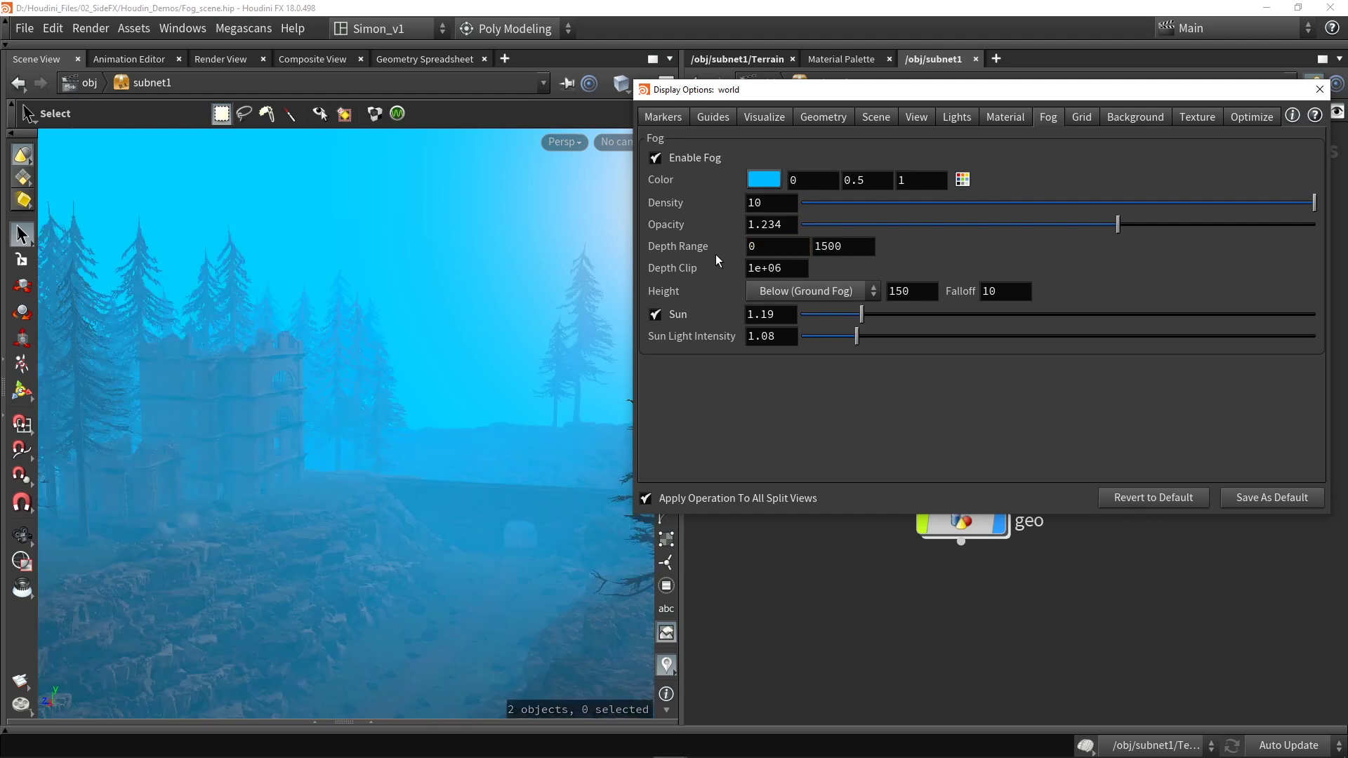
double_click(765, 253)
type("50")
key("Return")
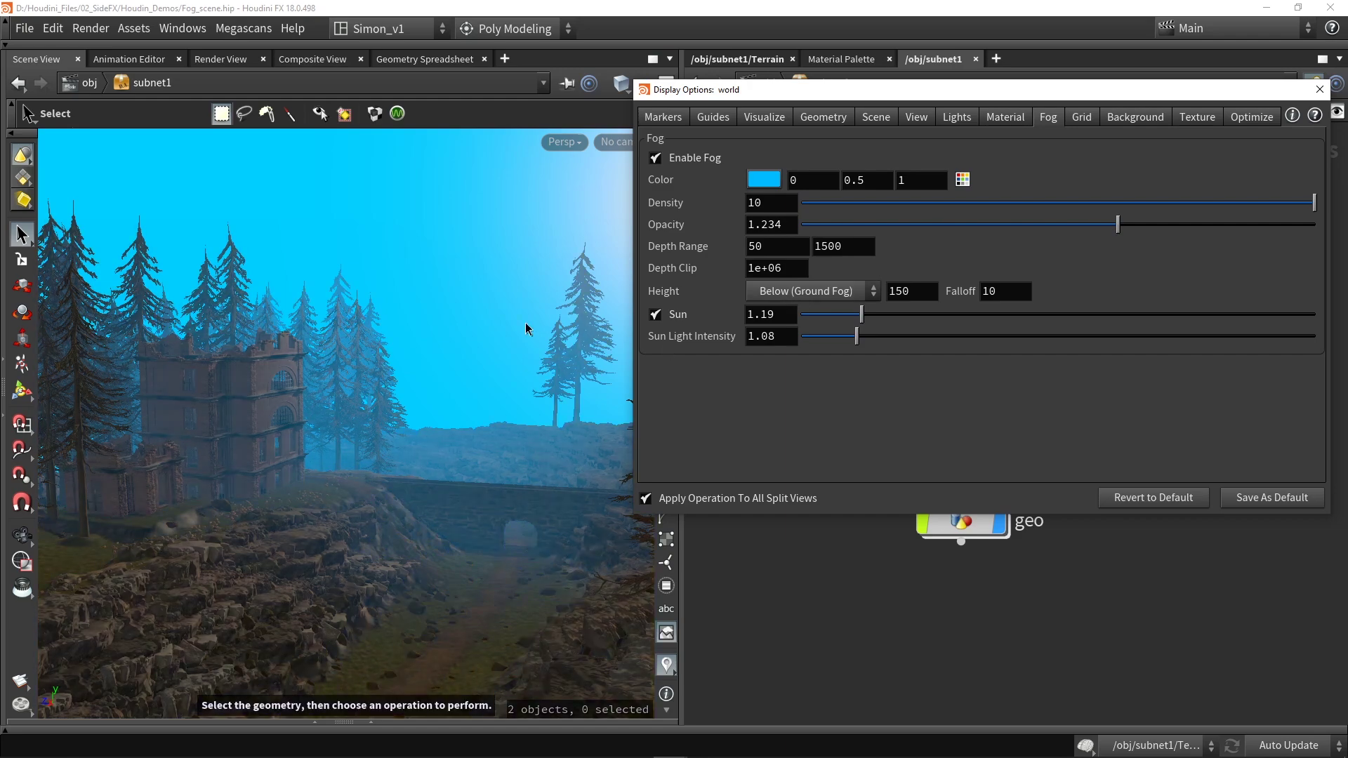
Step: Try the Above (Cloud Strata) fog height mode, then set the fog height to No Limit
left_click(818, 296)
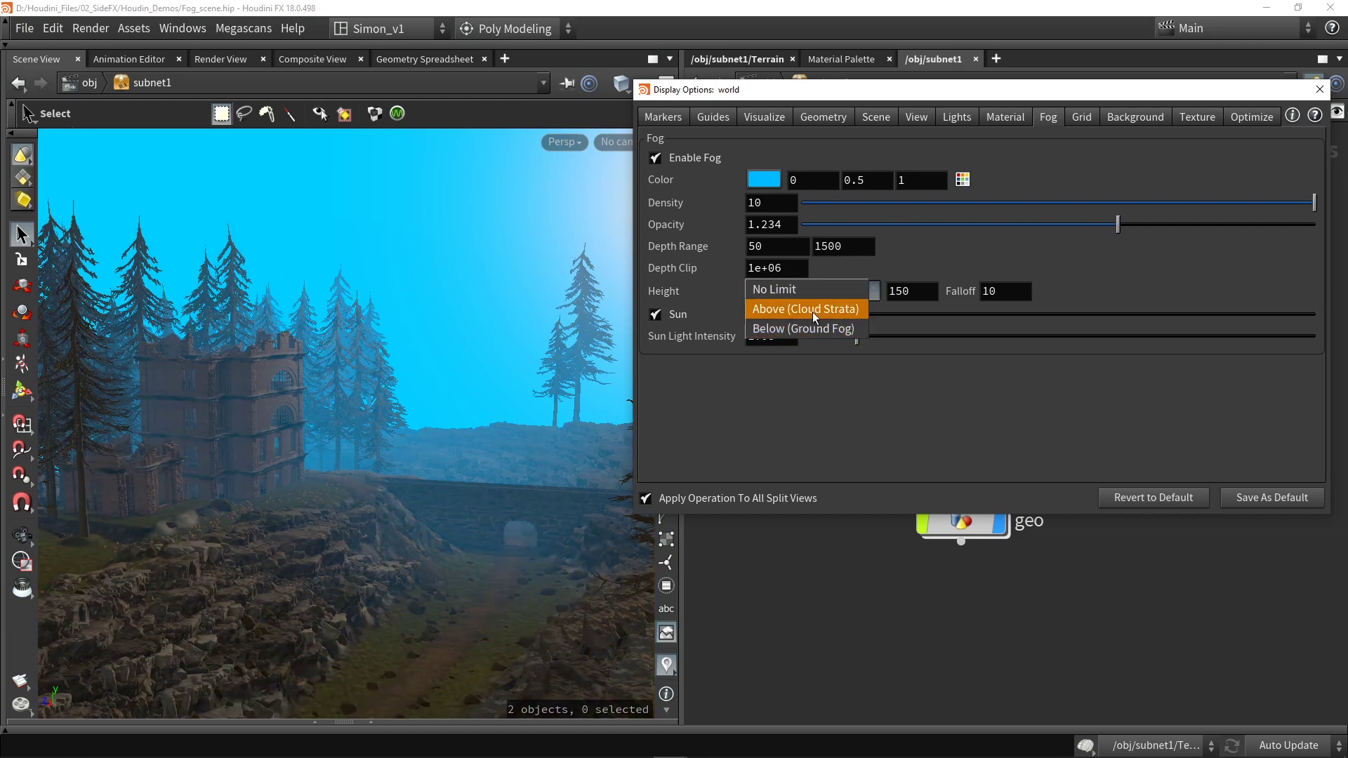
left_click(815, 309)
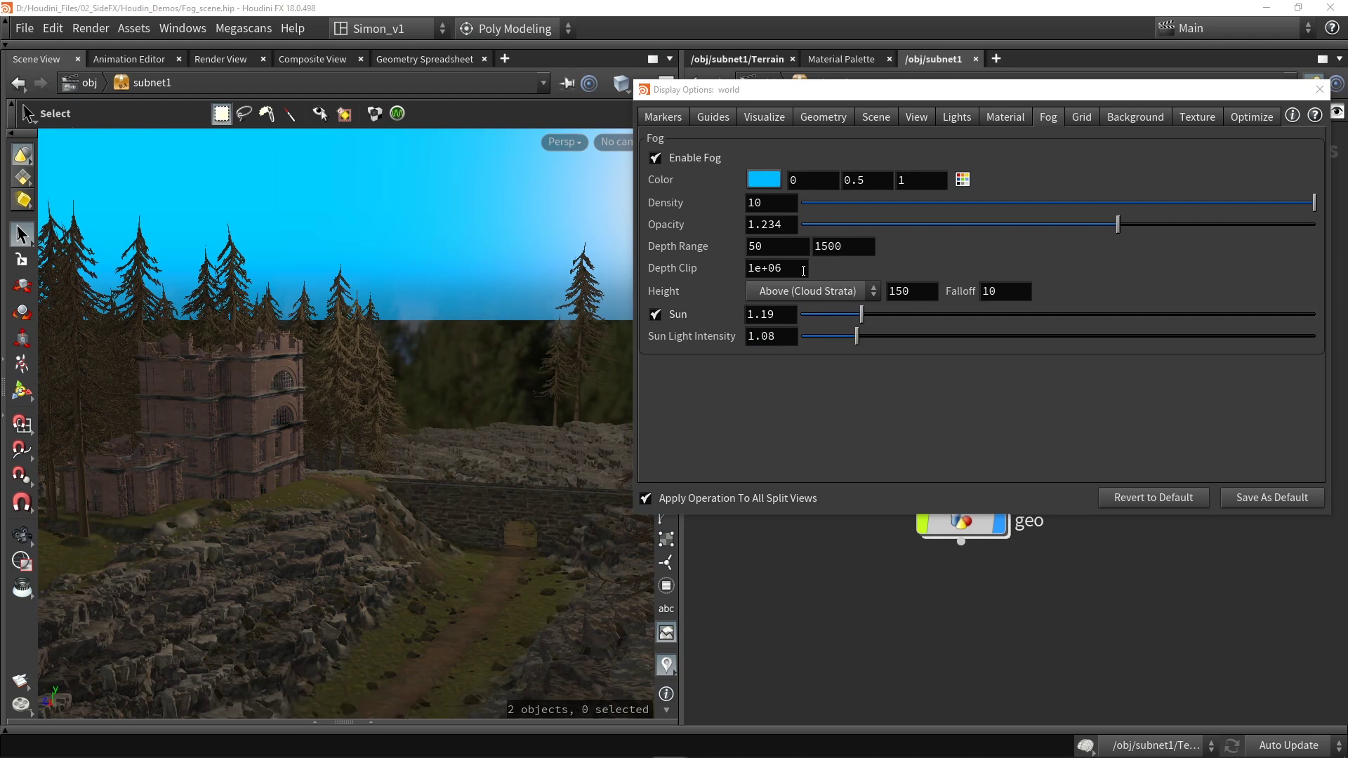
left_click(807, 291)
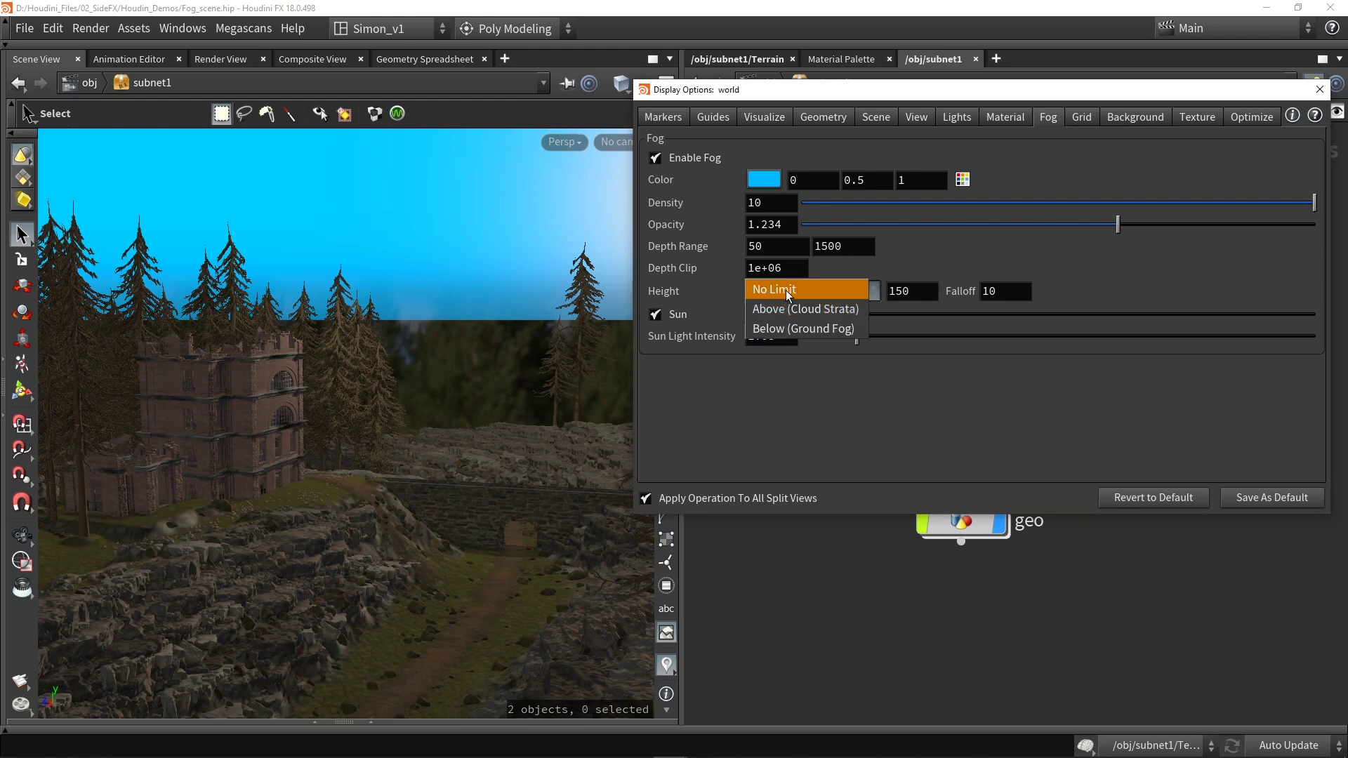
left_click(786, 291)
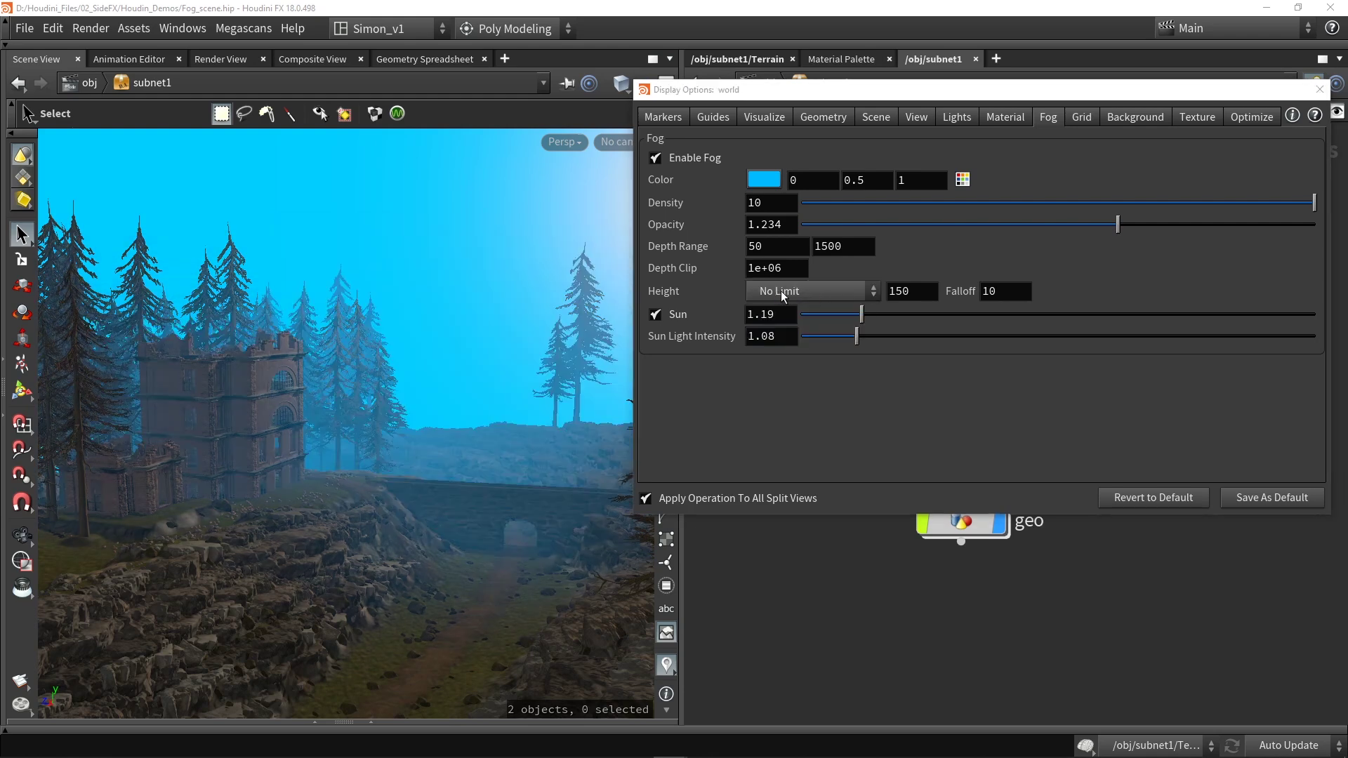
left_click(917, 291)
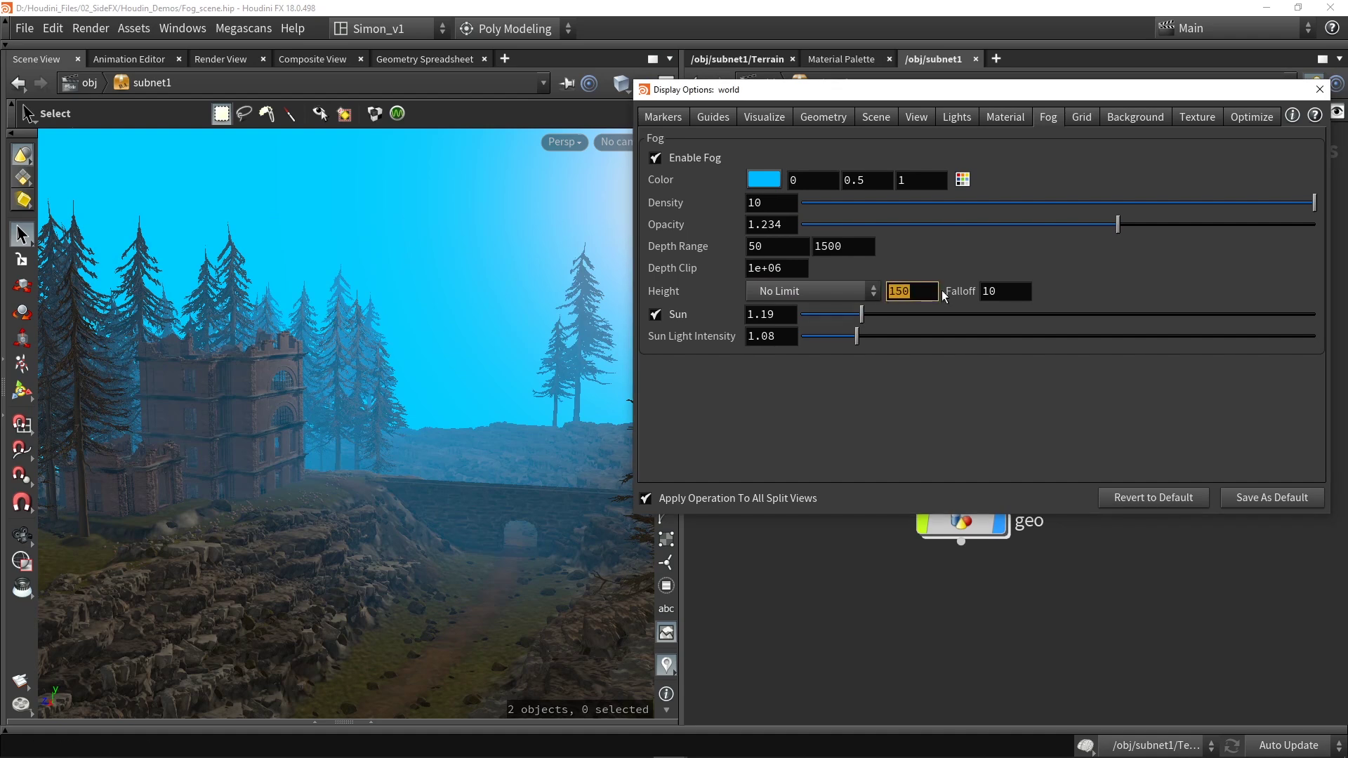
key("Tab")
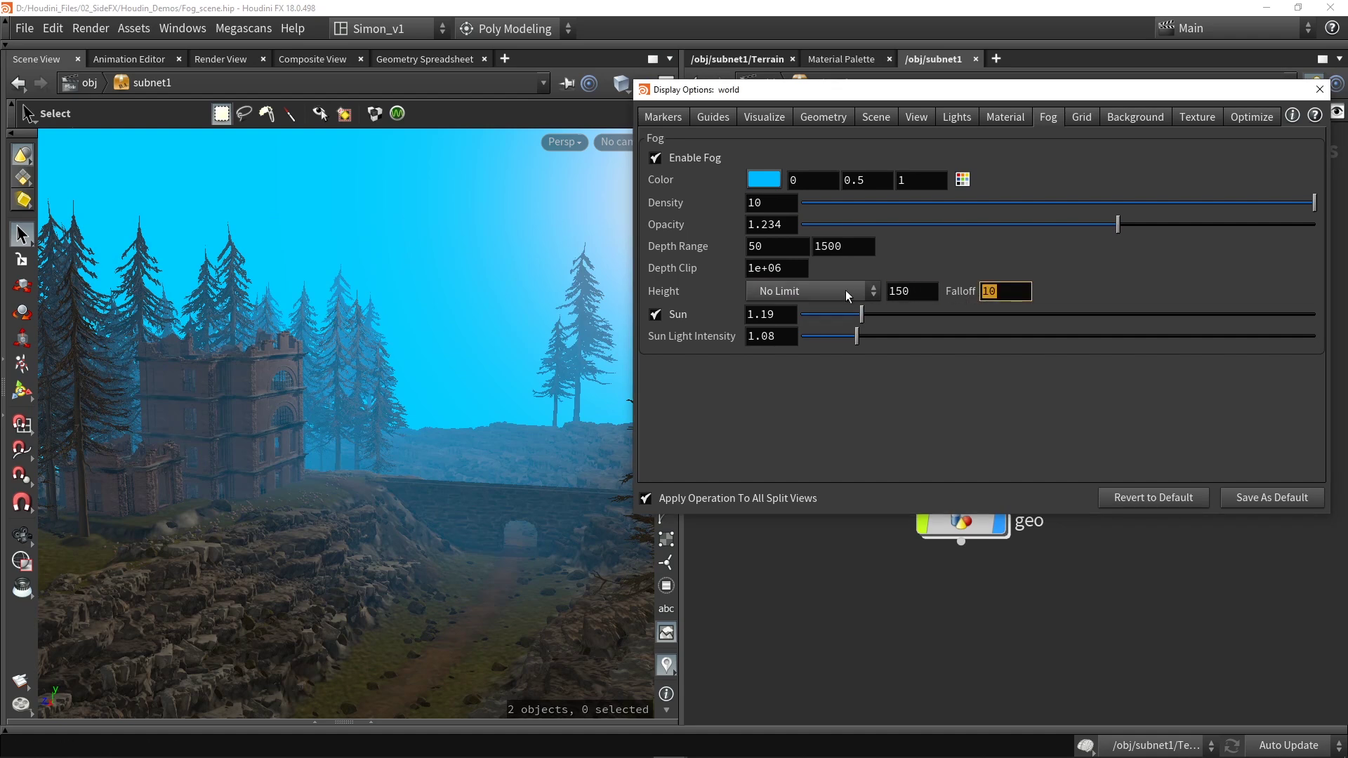
Step: Set the fog height mode to Below (Ground Fog) and view the terrain from farther back
left_click(807, 291)
left_click(801, 330)
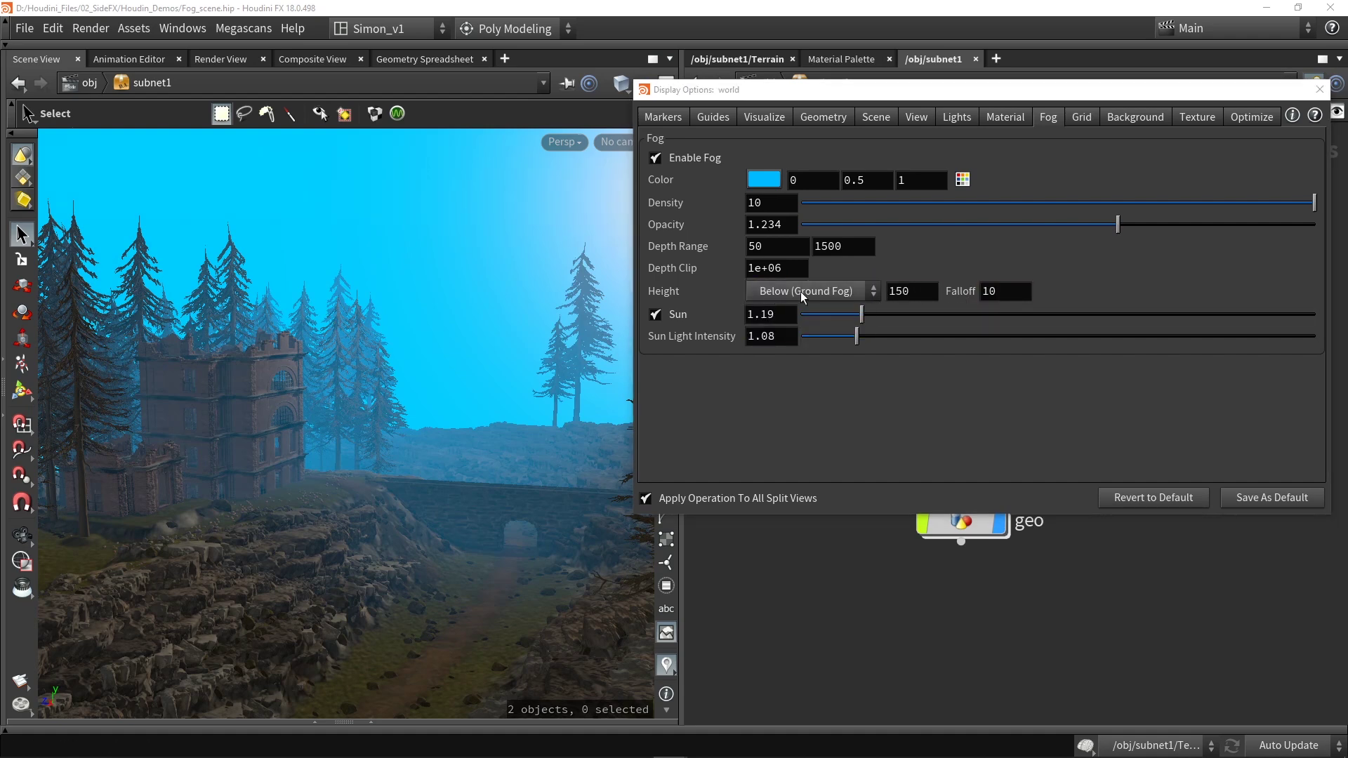
left_click_drag(480, 494, 451, 486, "alt")
scroll(451, 477, "down", 2)
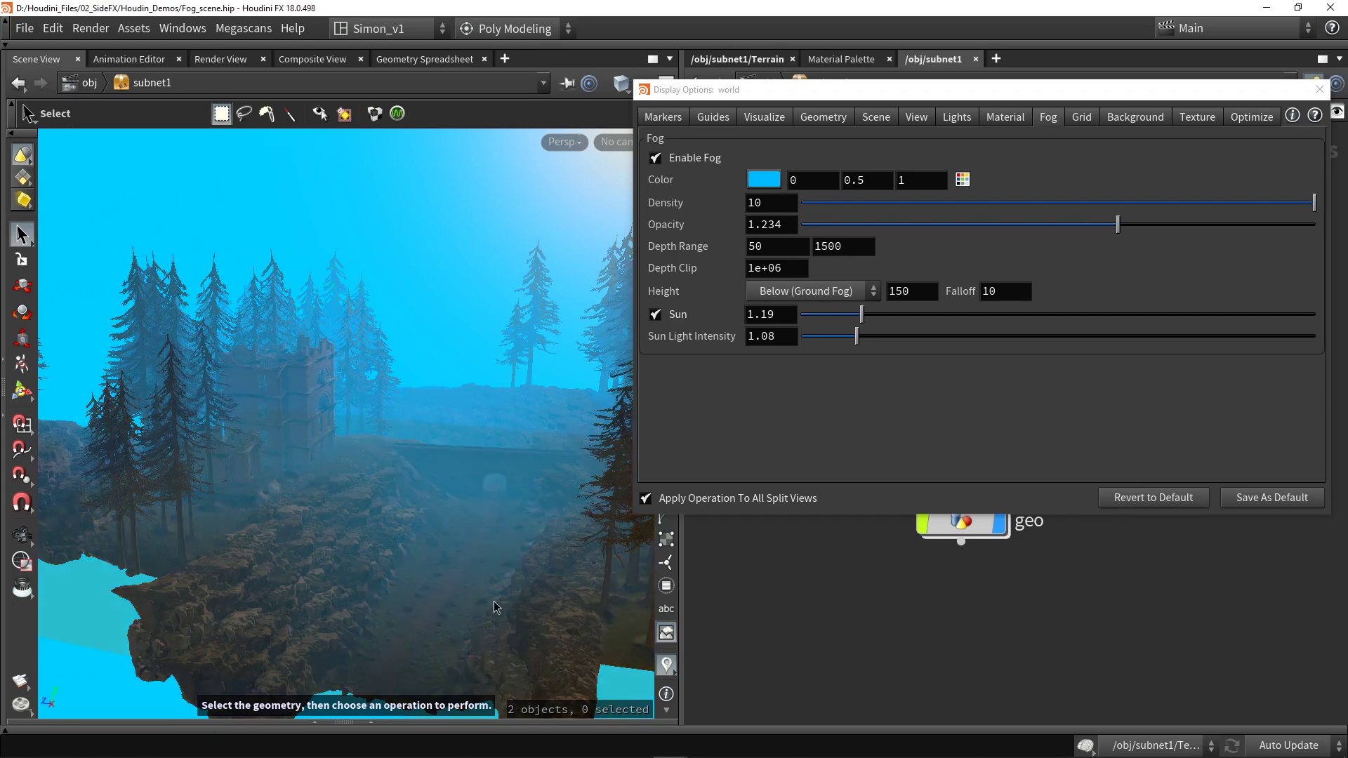
Step: Try a ground fog height limit of 20 with a falloff of 5
double_click(931, 294)
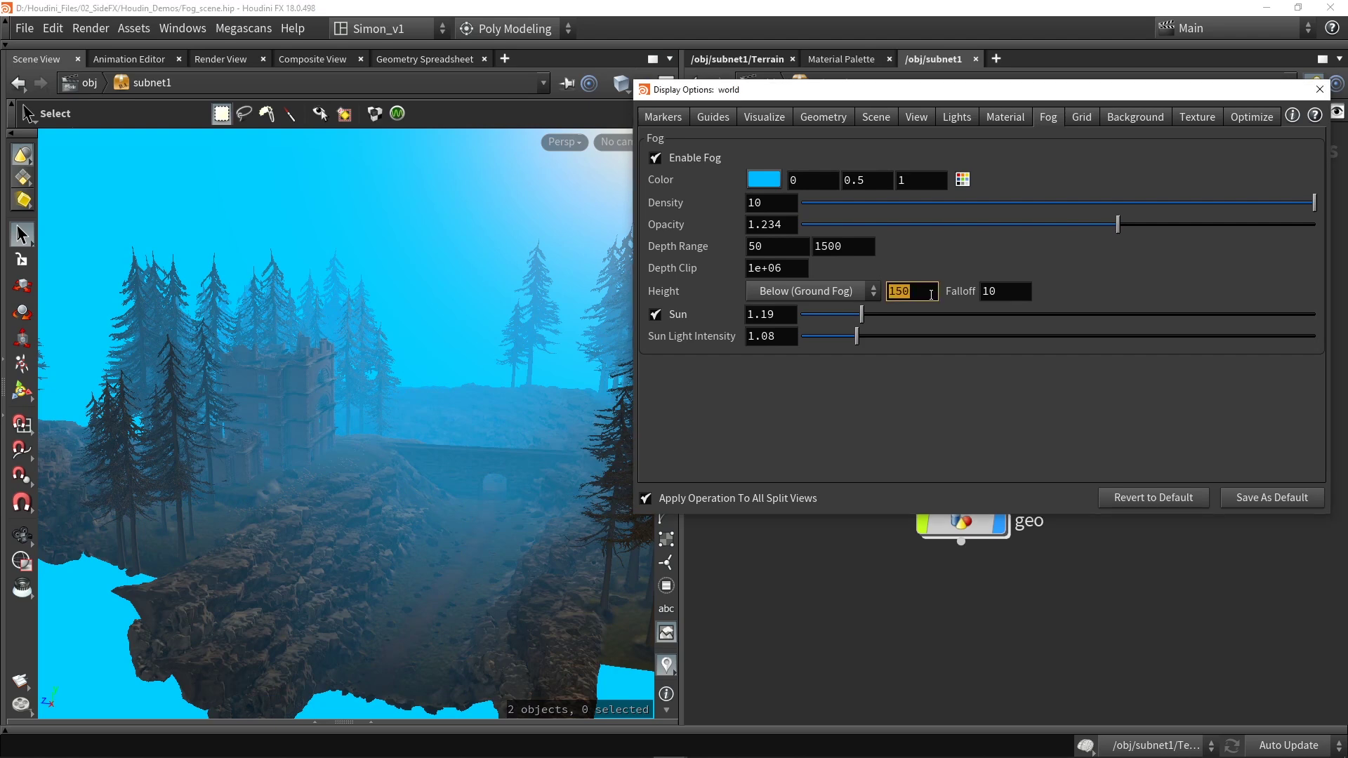
type("20")
key("Return")
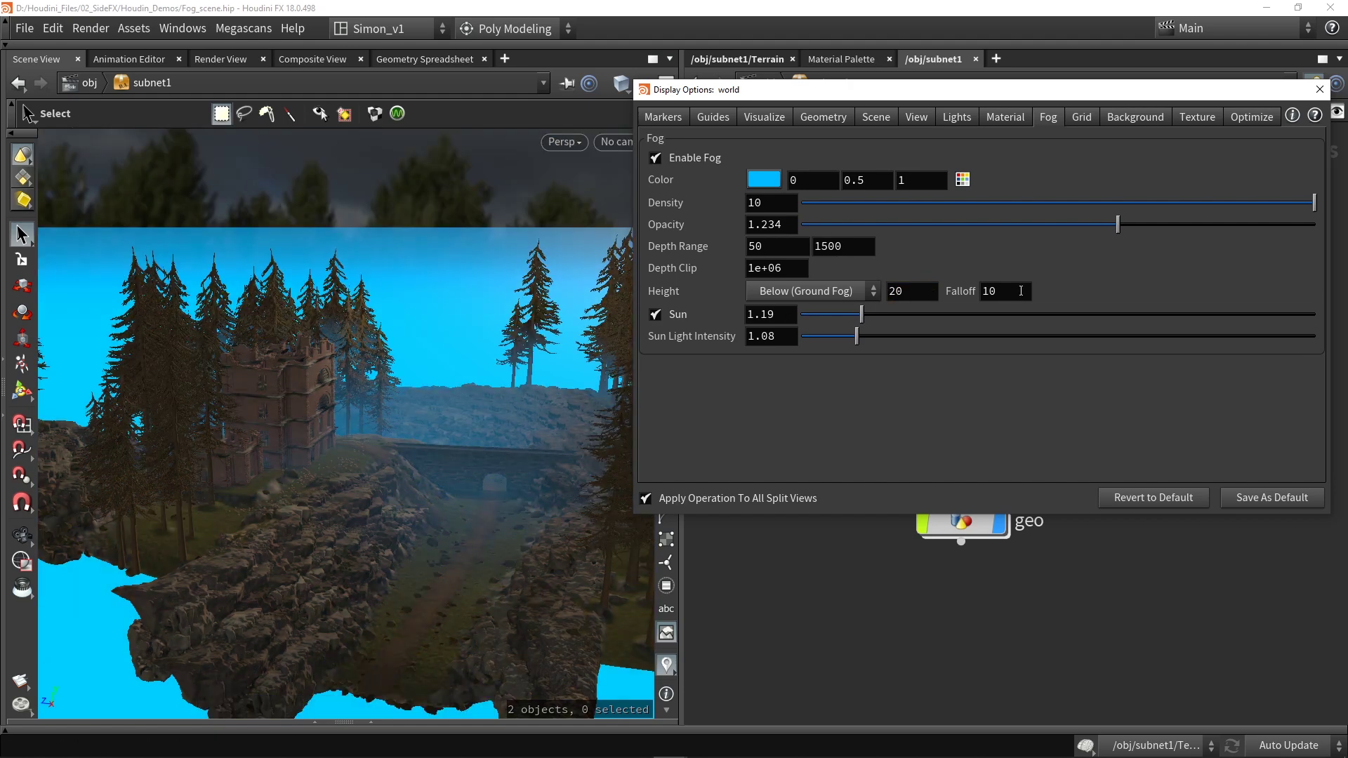
double_click(1015, 292)
type("5")
key("Return")
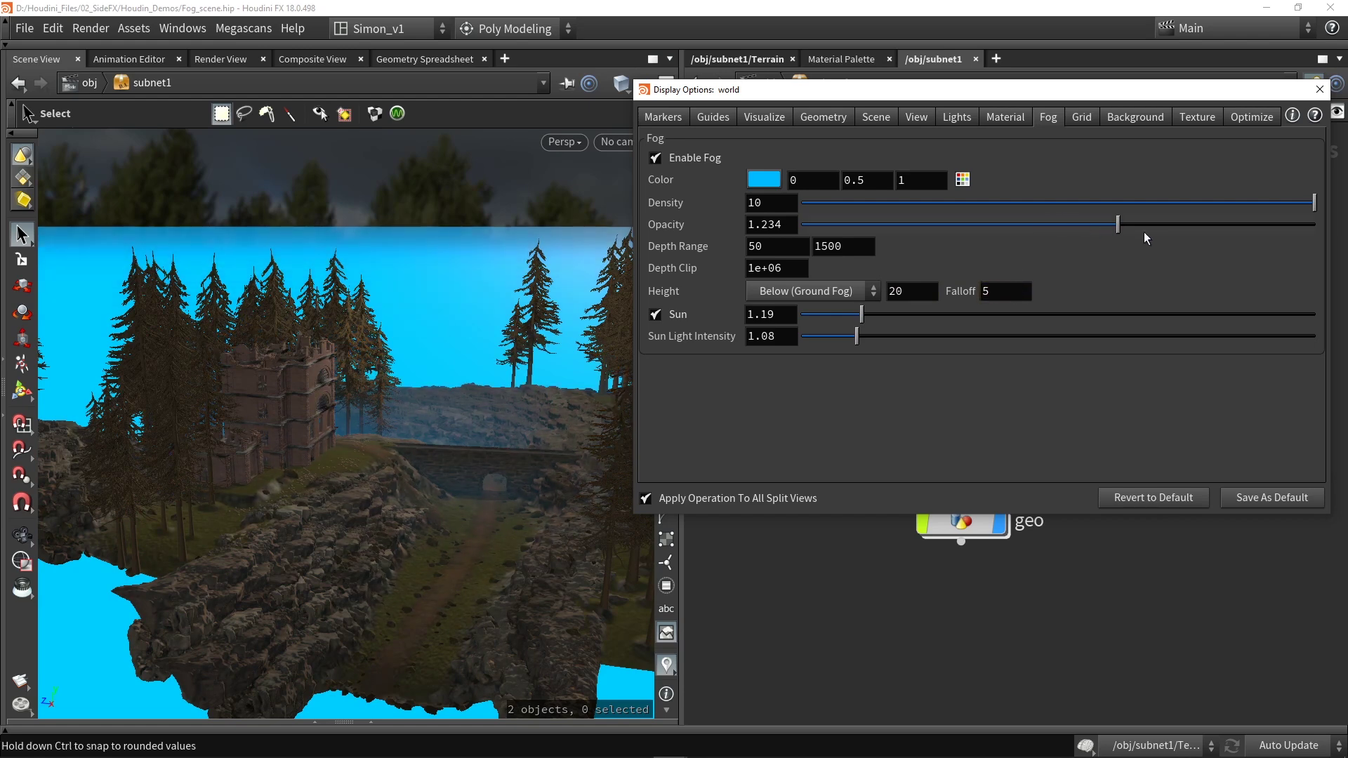
Step: Raise the fog opacity to 2 and the density to 30
left_click_drag(1119, 224, 1317, 226)
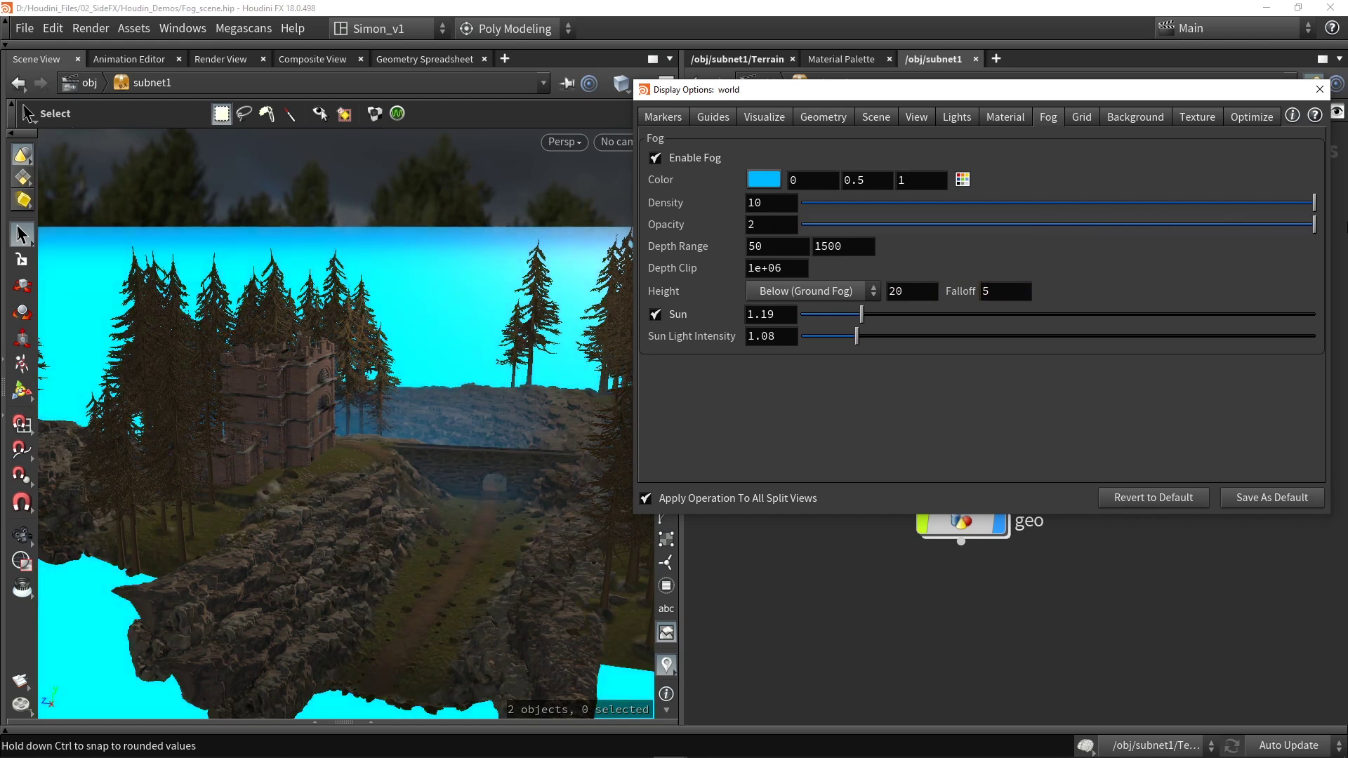
left_click_drag(772, 202, 733, 209)
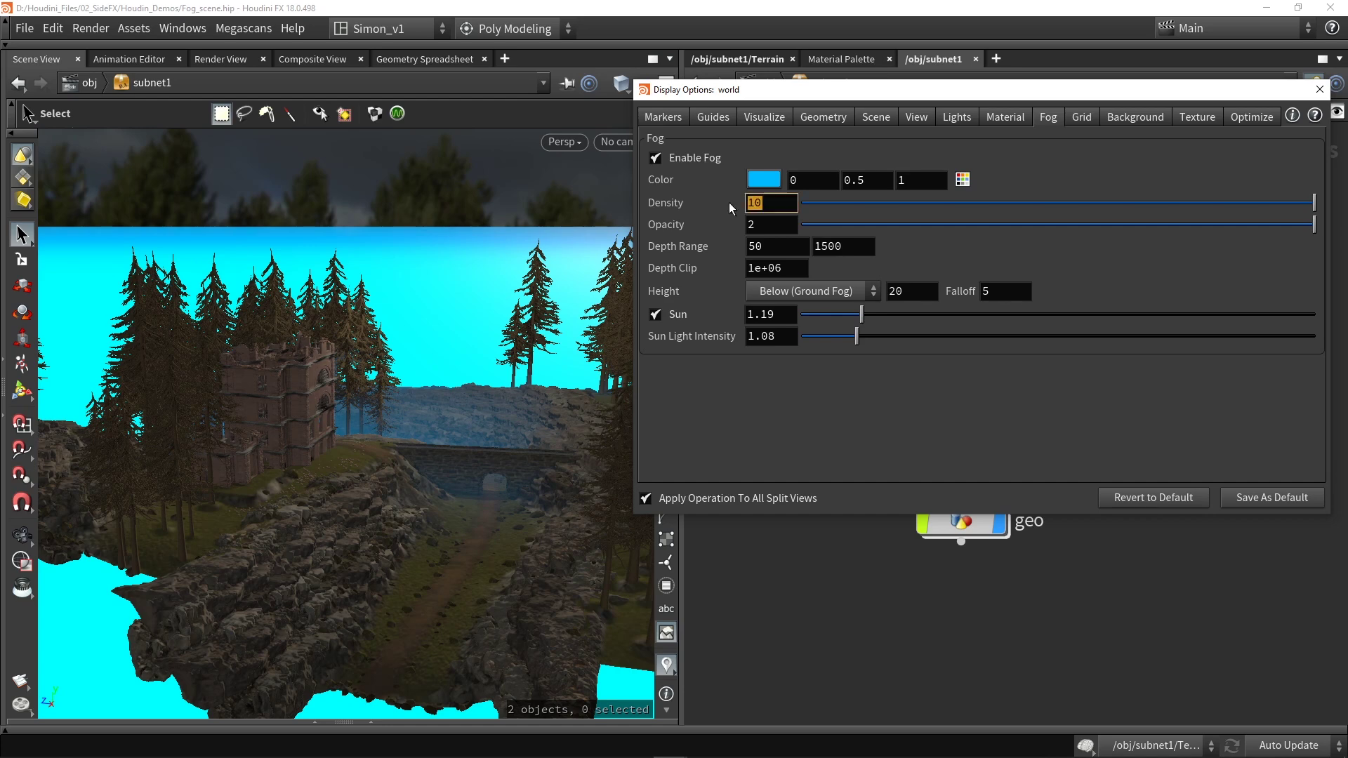
left_click(780, 205)
left_click(747, 208)
key("Return")
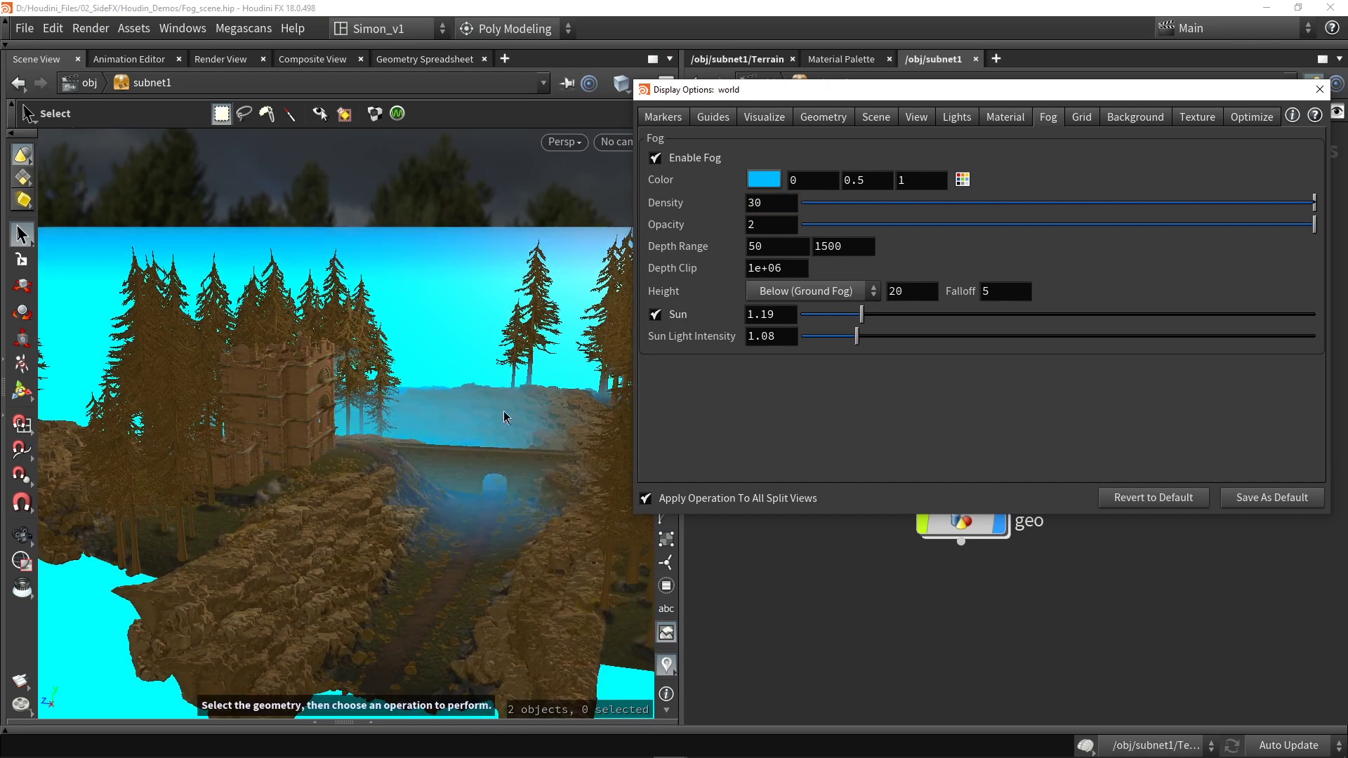
Step: Set the start of the fog depth range to 0
key("Escape")
left_click_drag(485, 418, 466, 476)
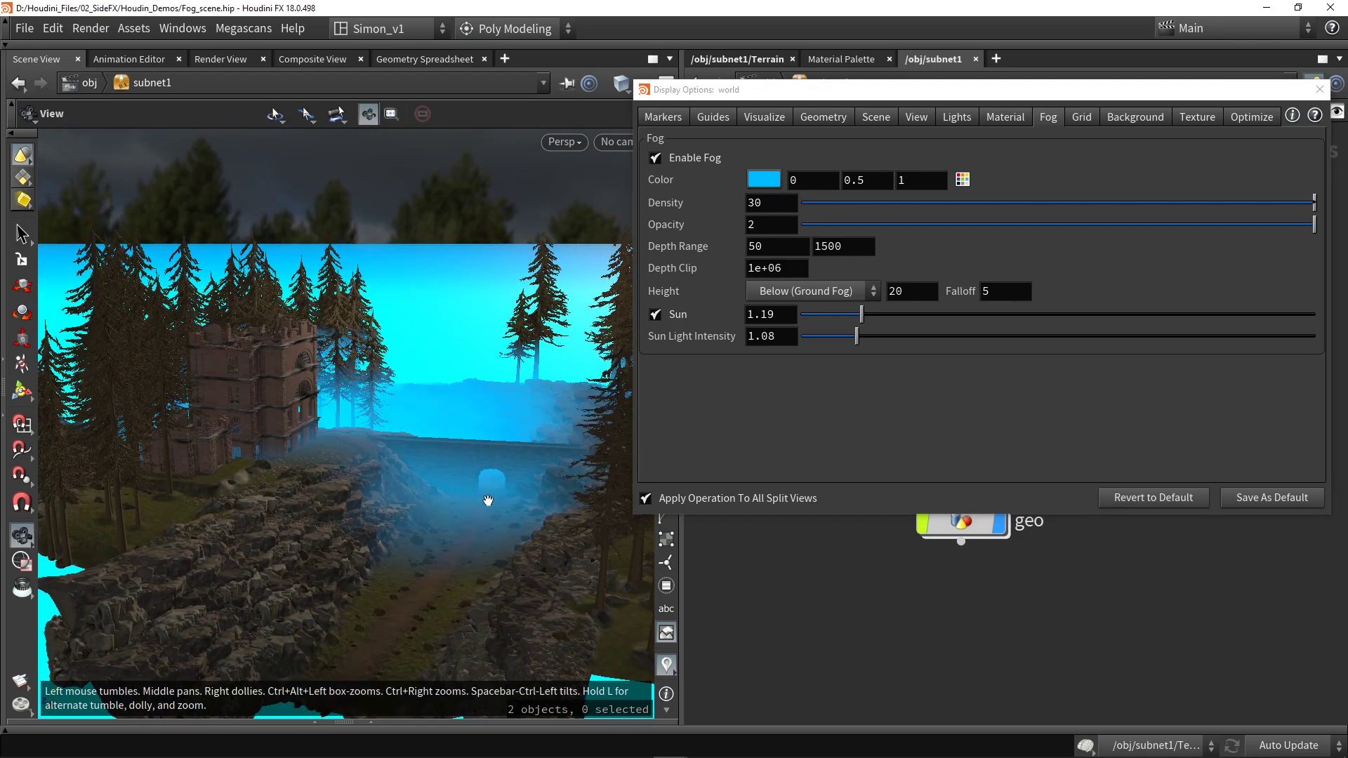
key("s")
double_click(773, 246)
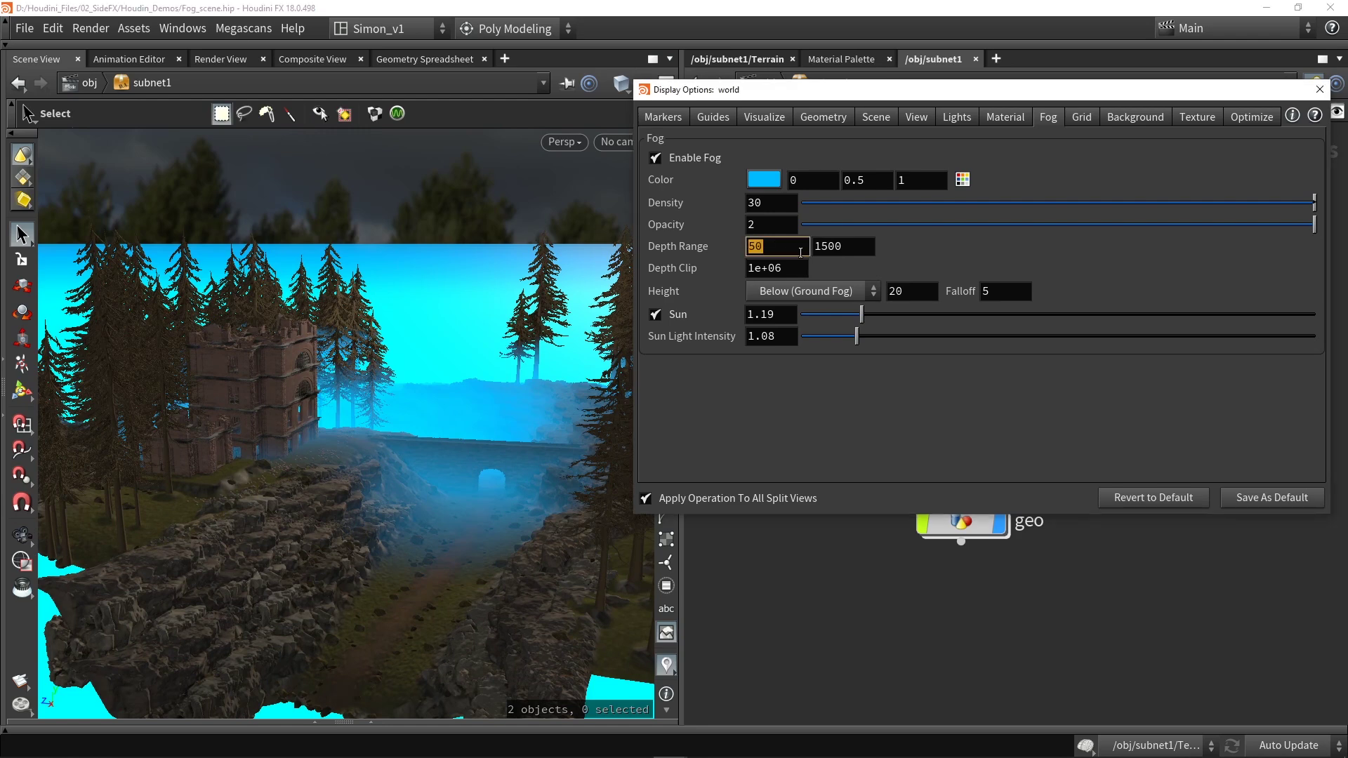
type("0")
key("Return")
Step: Lower the ground fog height limit to 10 and then to 5
left_click_drag(912, 292, 877, 294)
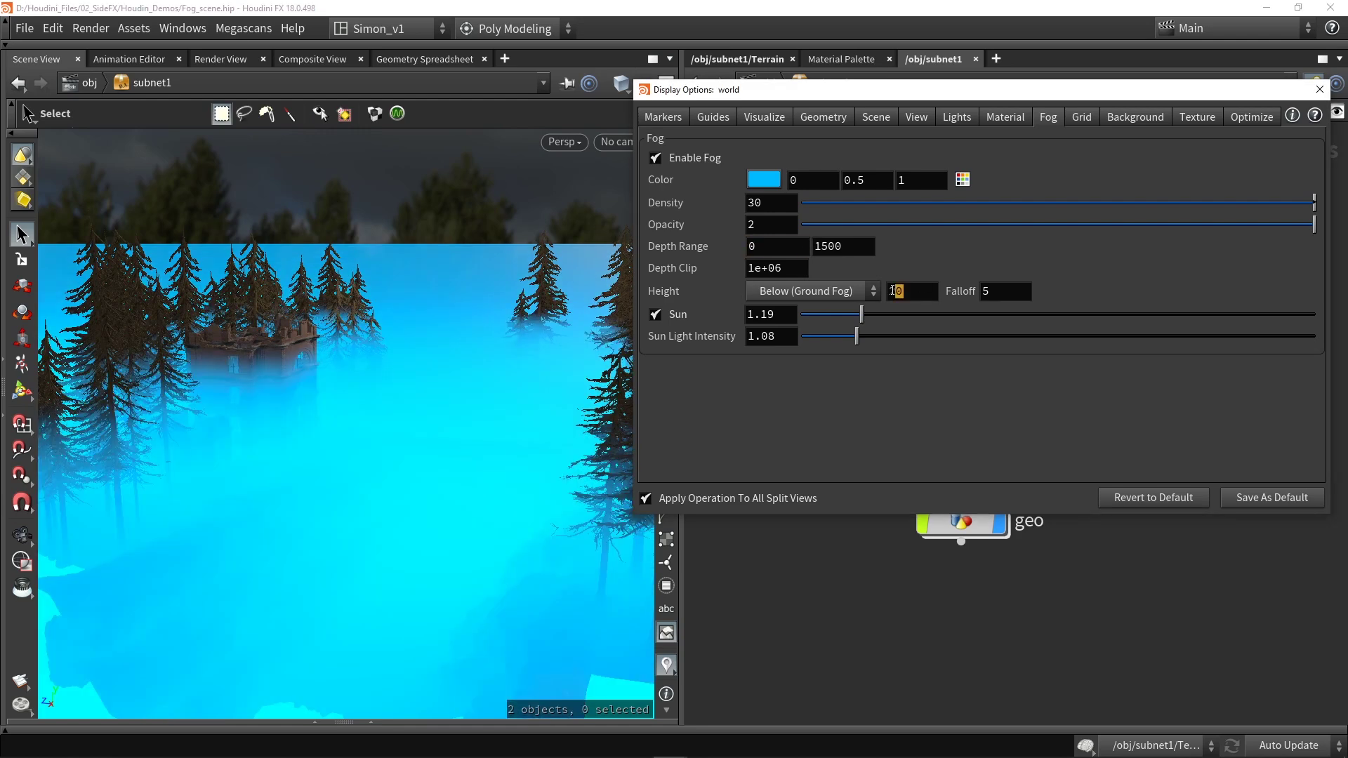
type("10")
key("Return")
key("Escape")
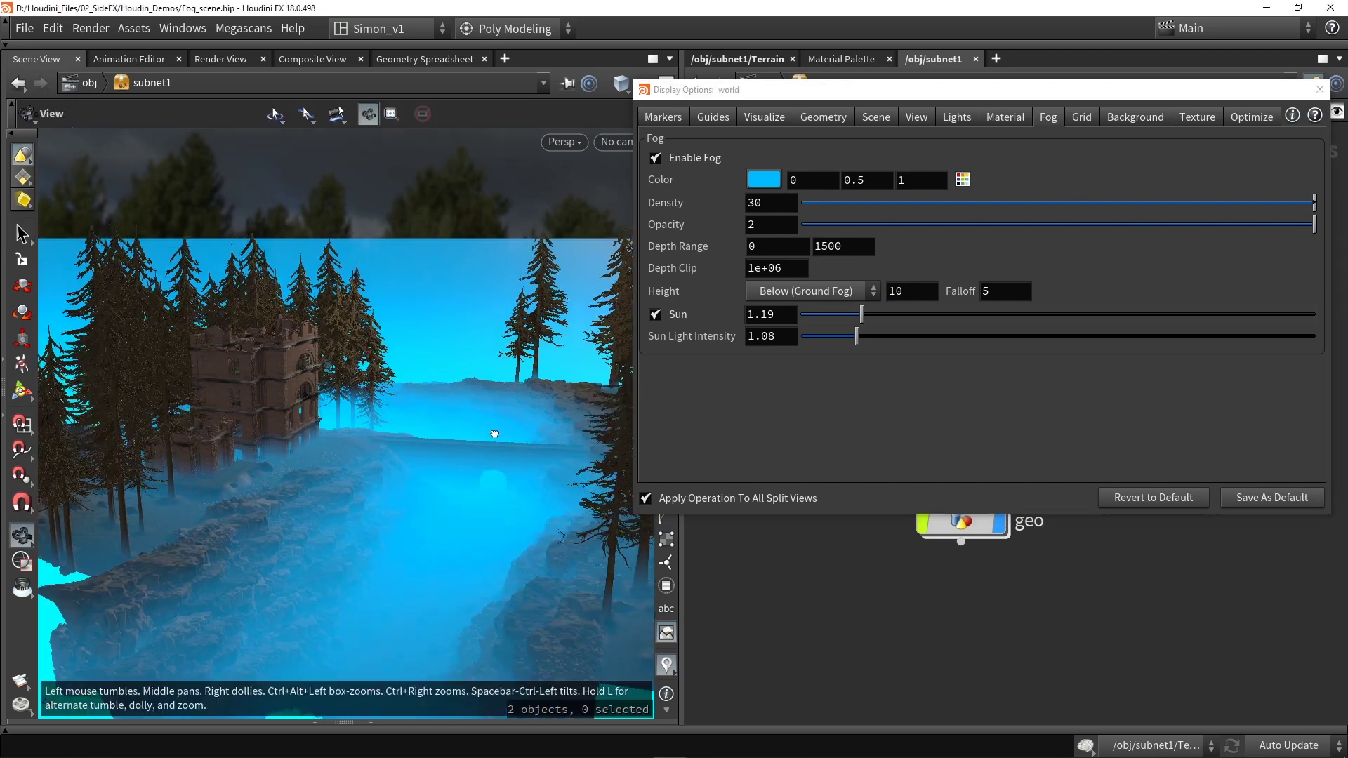
mouse_move(485, 414)
left_mouse_down()
mouse_move(504, 433)
mouse_move(493, 433)
left_mouse_up()
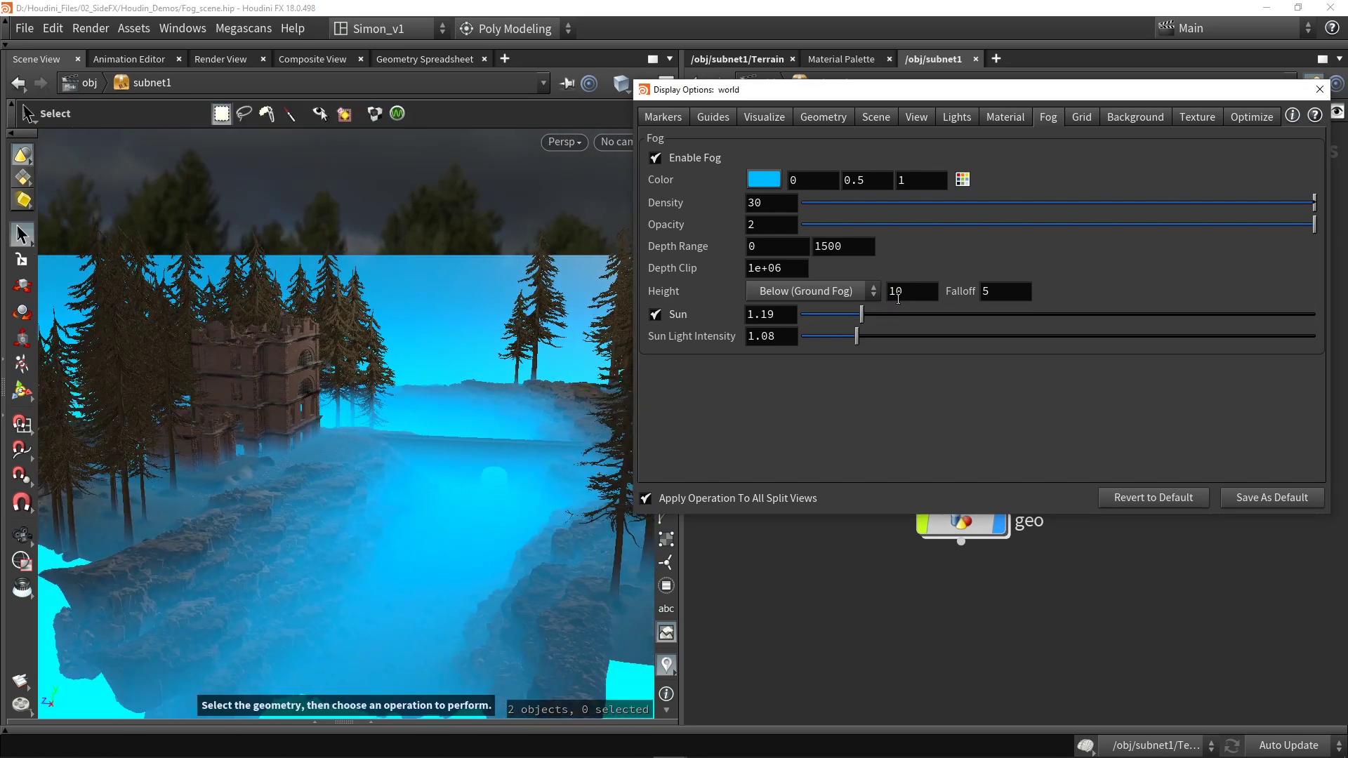
double_click(898, 295)
type("5")
key("Return")
Step: Try fog opacities of 20 and 5 on the mist over the riverbed, ending at 4
left_click_drag(612, 420, 424, 524, "alt")
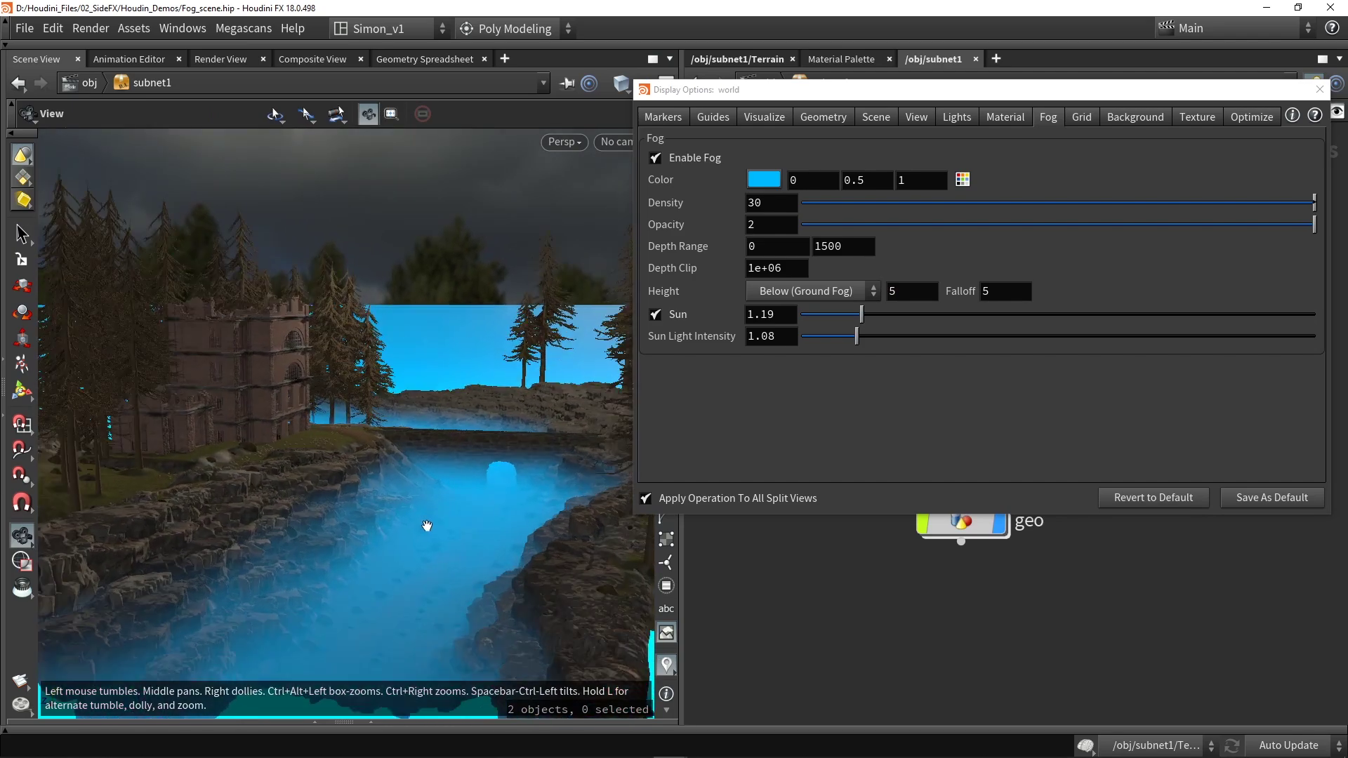
left_click_drag(461, 436, 457, 466)
right_click_drag(457, 466, 503, 476)
mouse_move(503, 475)
left_mouse_down()
mouse_move(503, 449)
mouse_move(489, 458)
left_mouse_up()
left_click_drag(768, 224, 678, 247)
type("5")
key("Return")
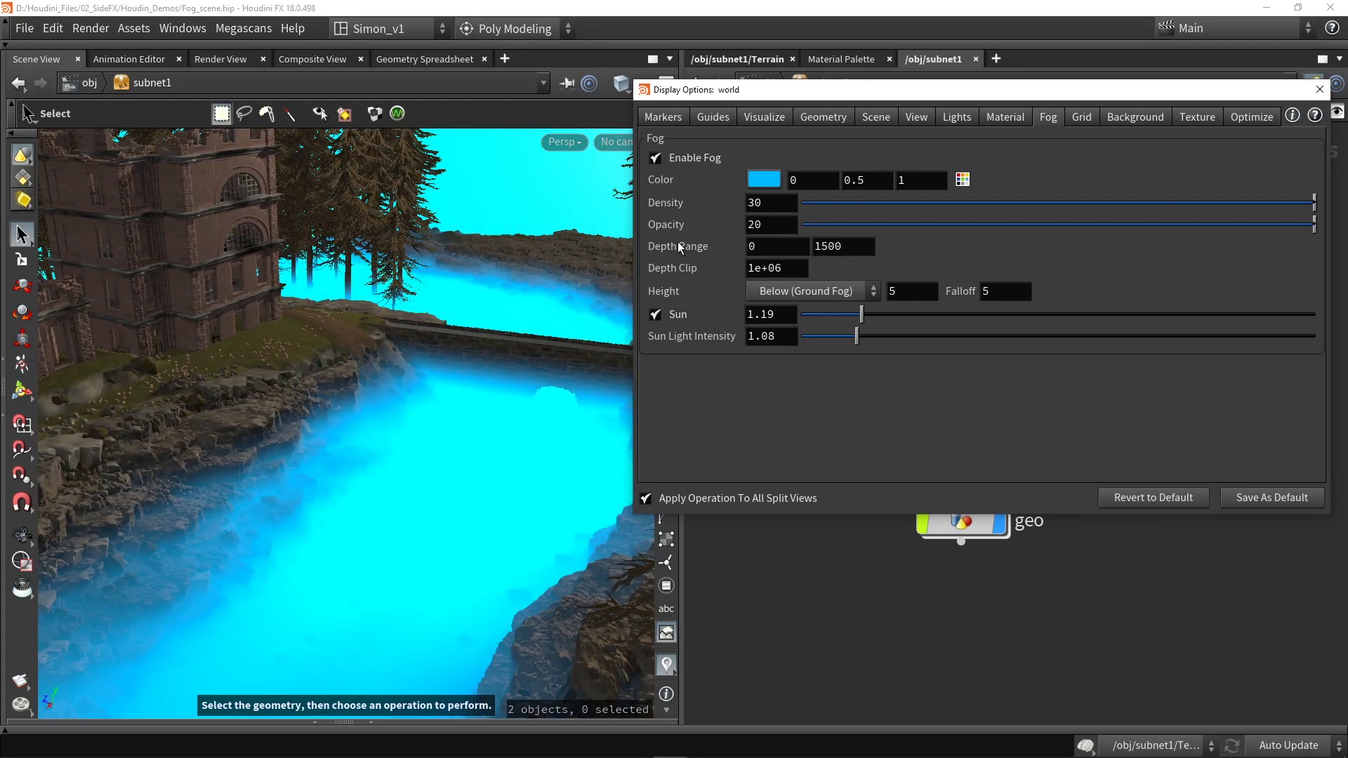
left_click(755, 224)
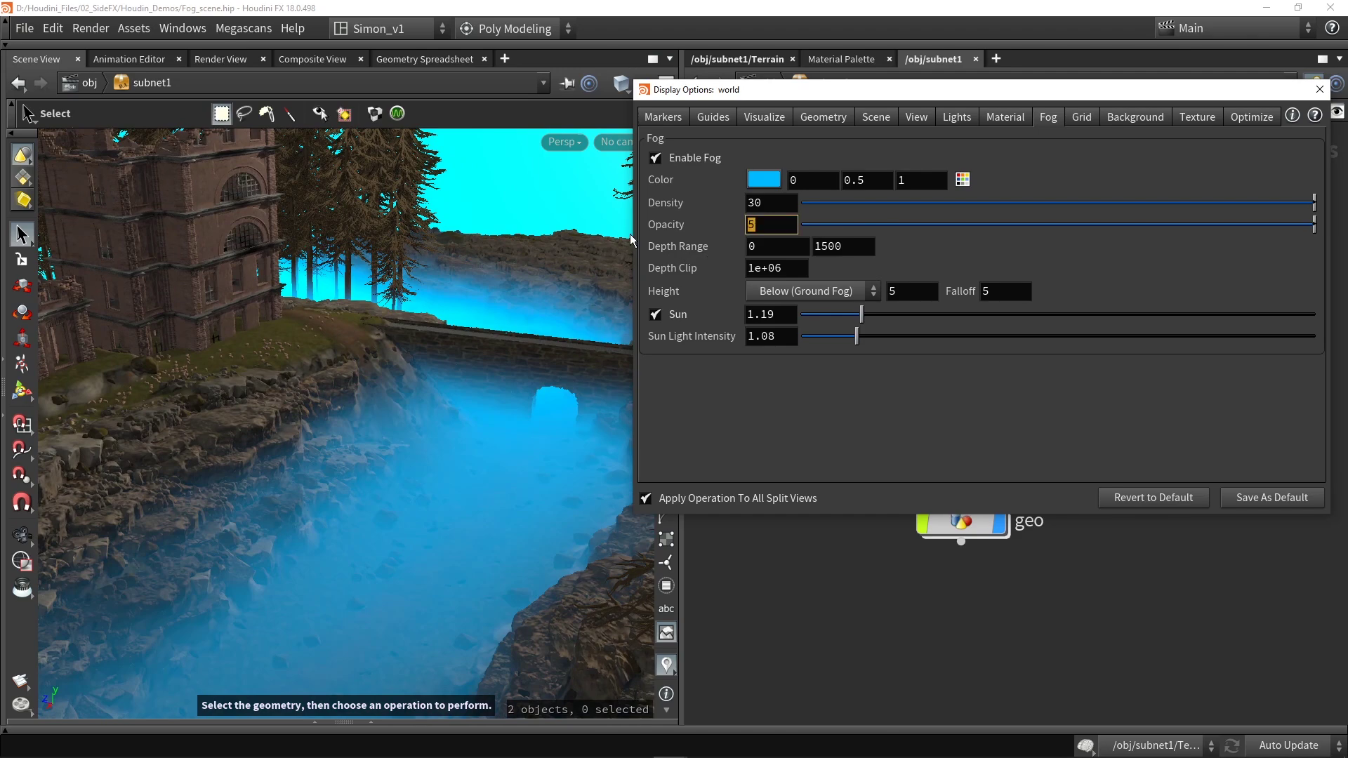
type("4")
key("Return")
left_click(783, 566)
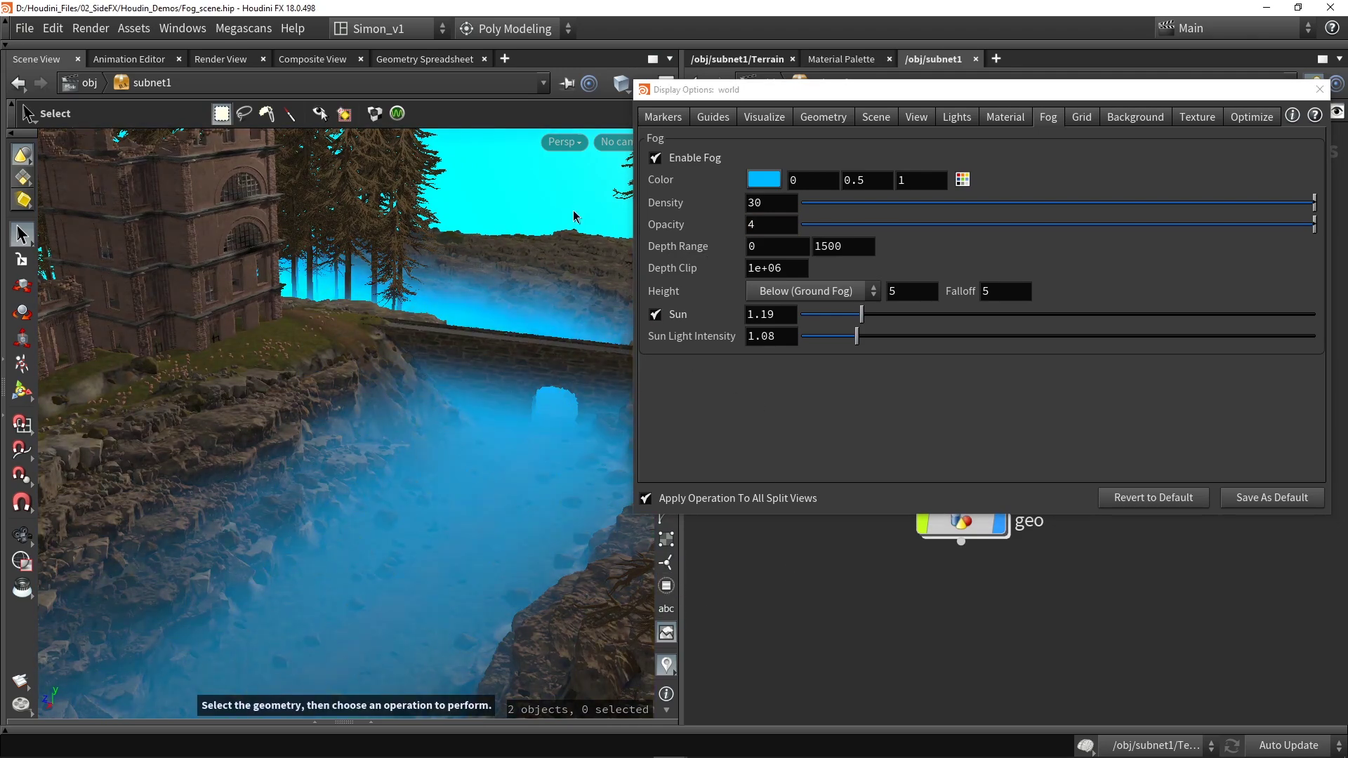
Step: Set the ground fog height limit to 150
key("Escape")
left_click_drag(573, 209, 545, 190)
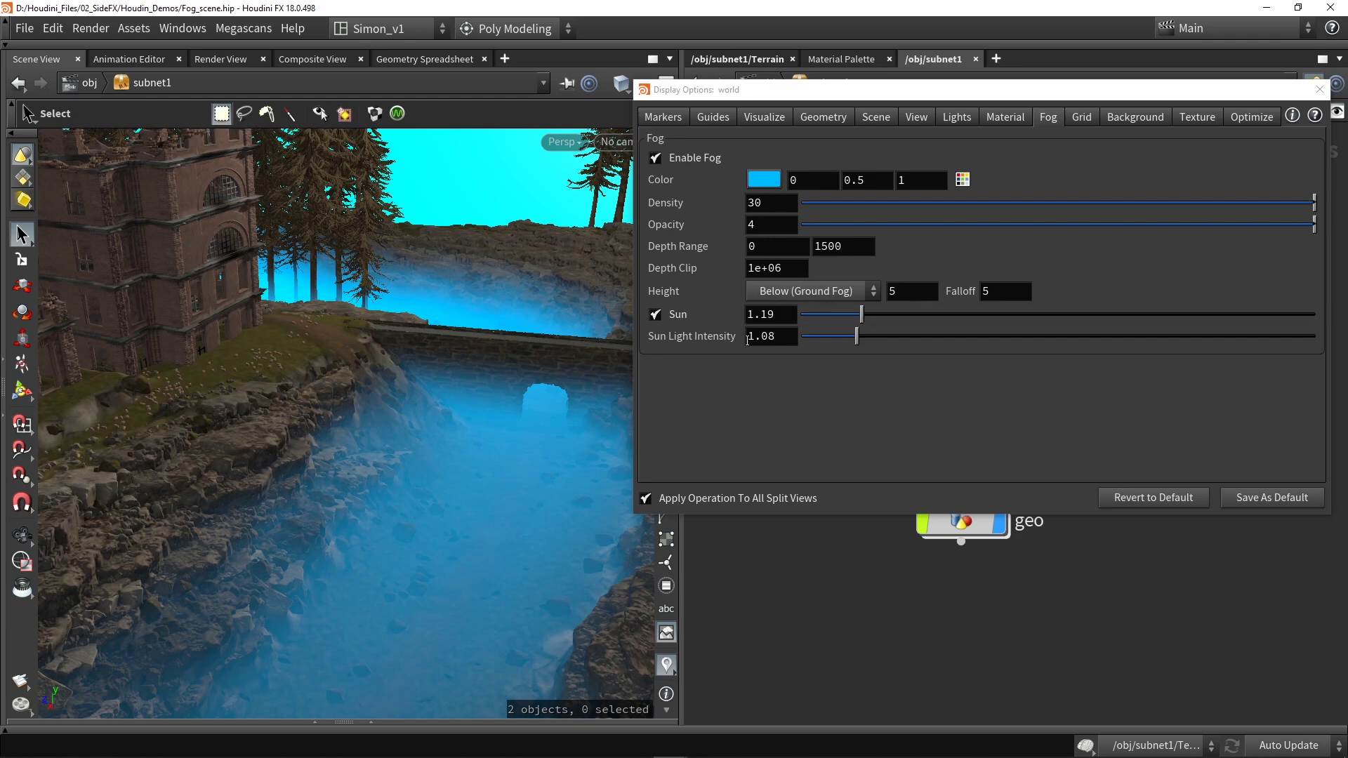
left_click(891, 291)
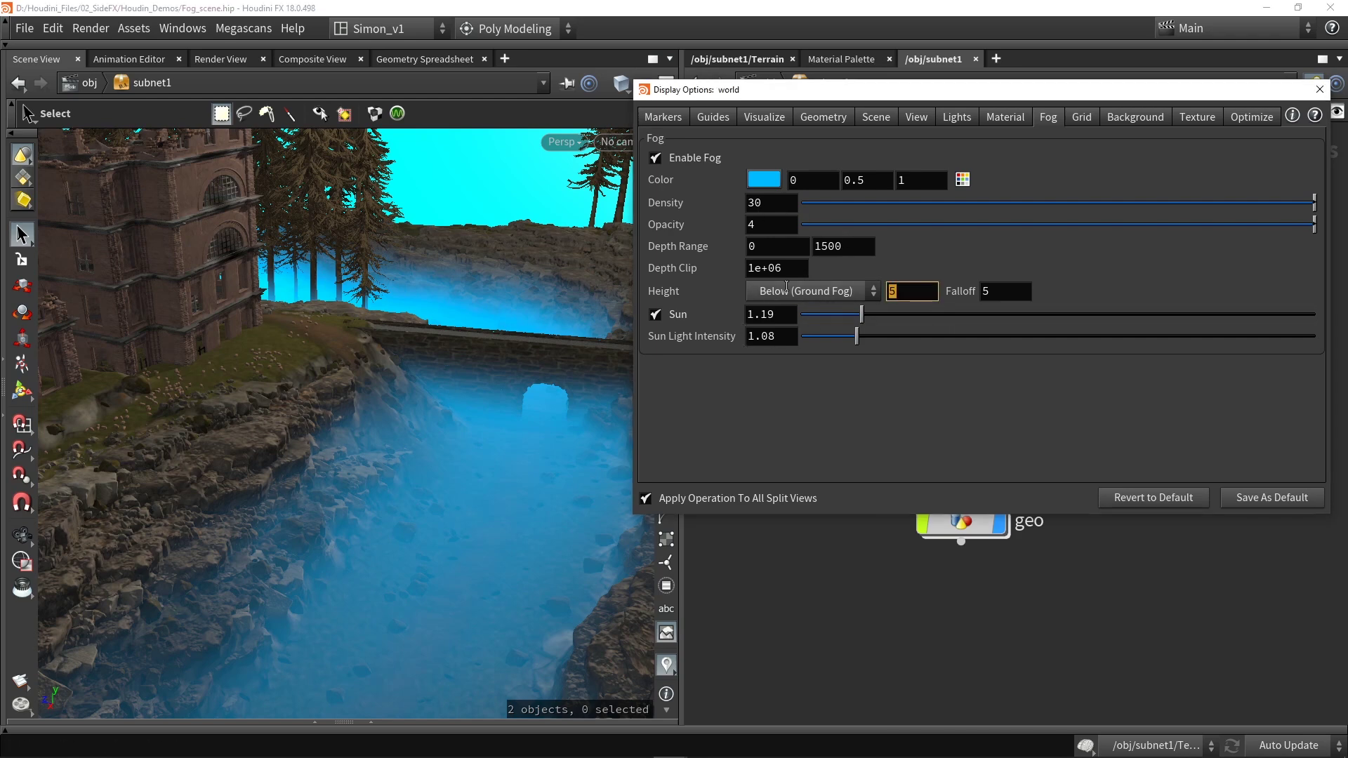
type("15")
type("0")
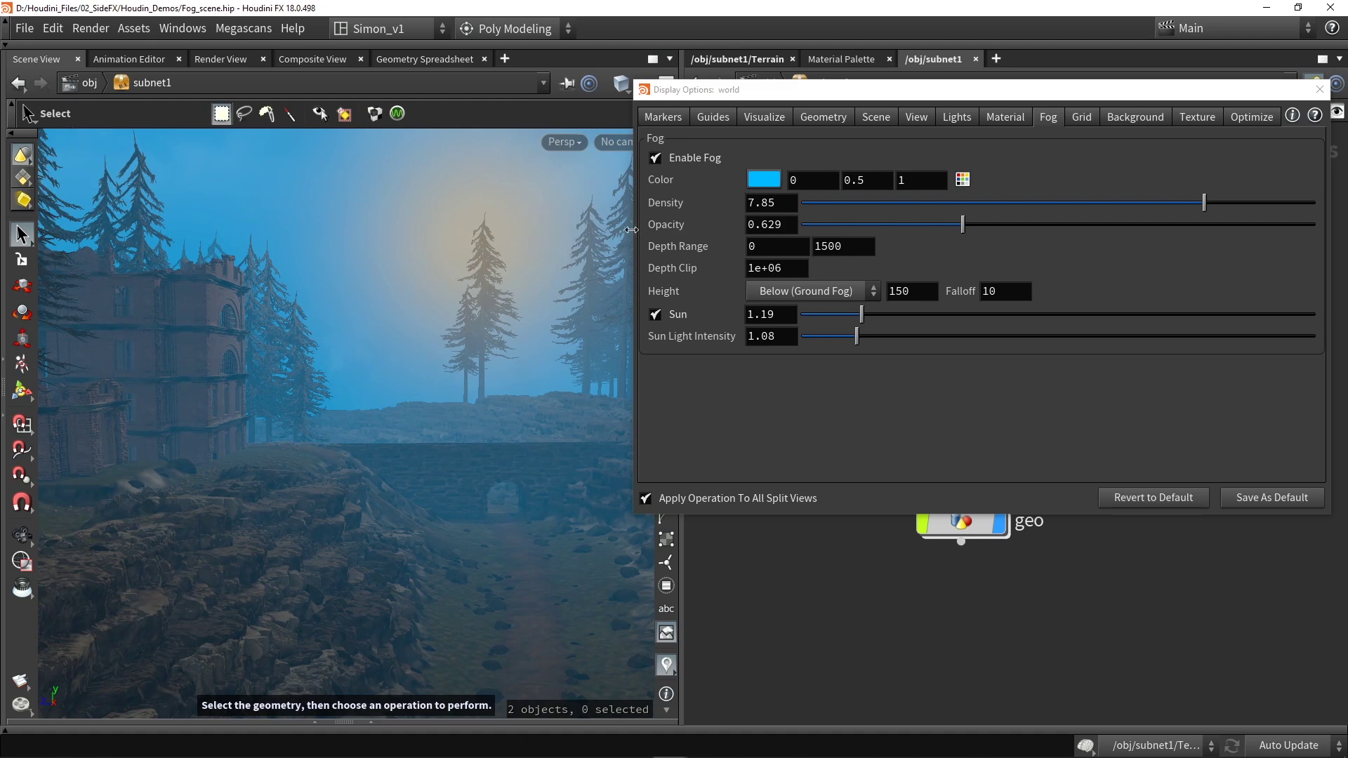
Step: Switch the fog's Sun option off and back on to compare the glow in the sky
left_click(656, 316)
left_click(656, 315)
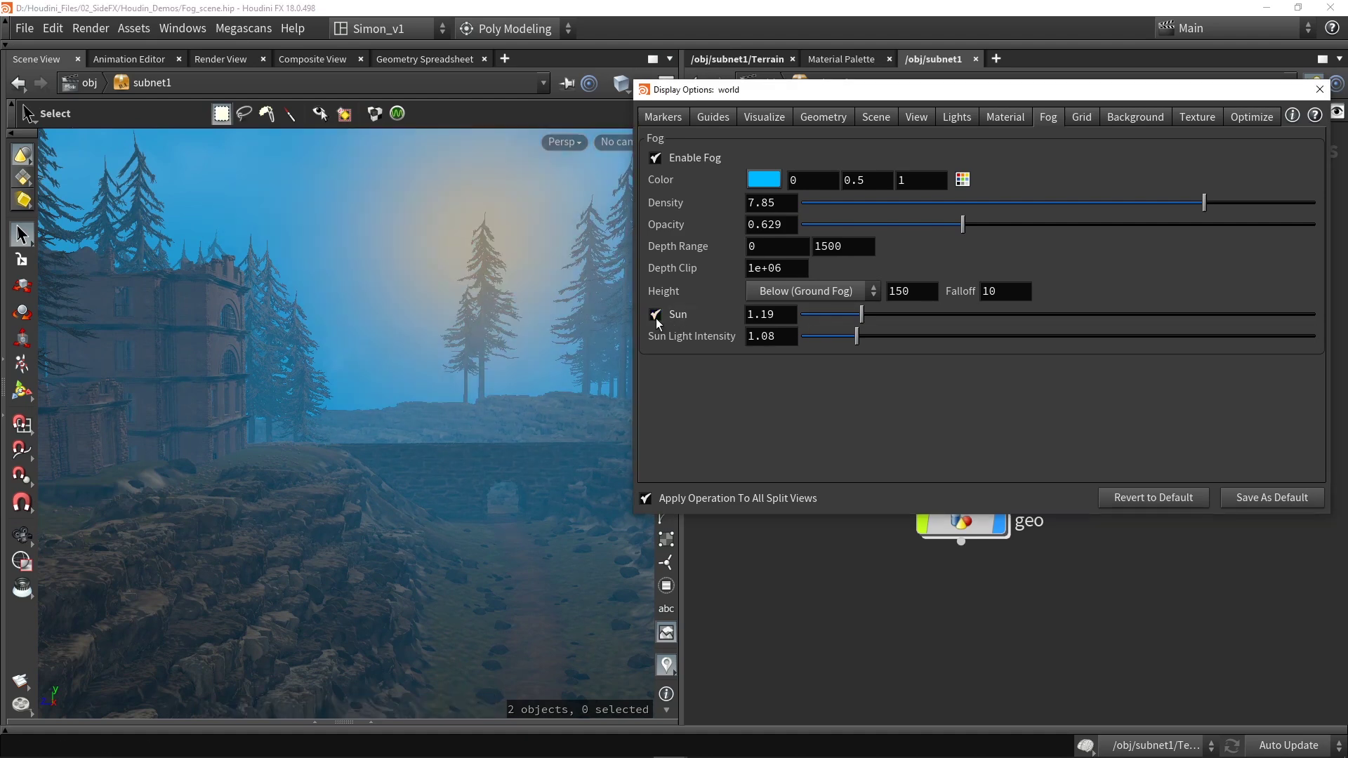
left_click(656, 315)
Step: Go up to the obj level and show the parameters of distantlight1
left_click_drag(862, 88, 876, 486)
left_click(766, 83)
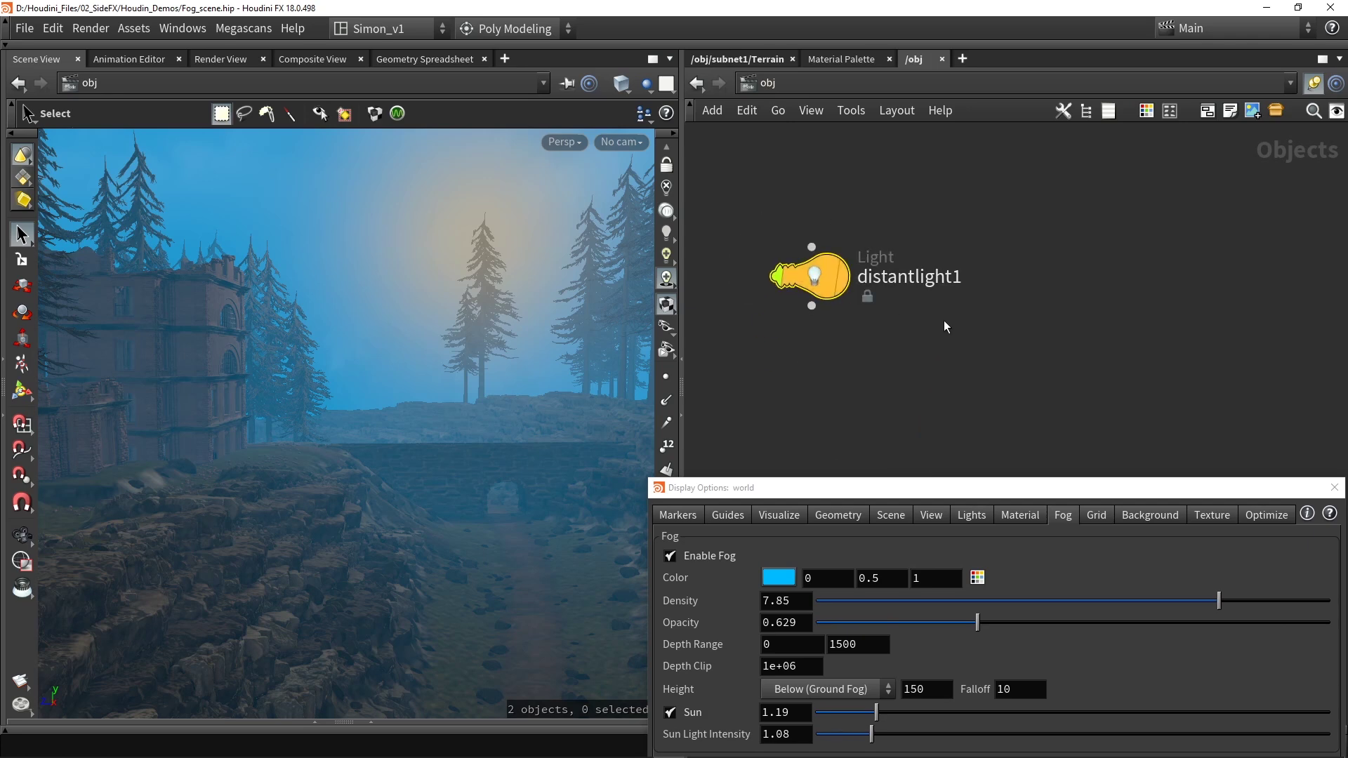
key("p")
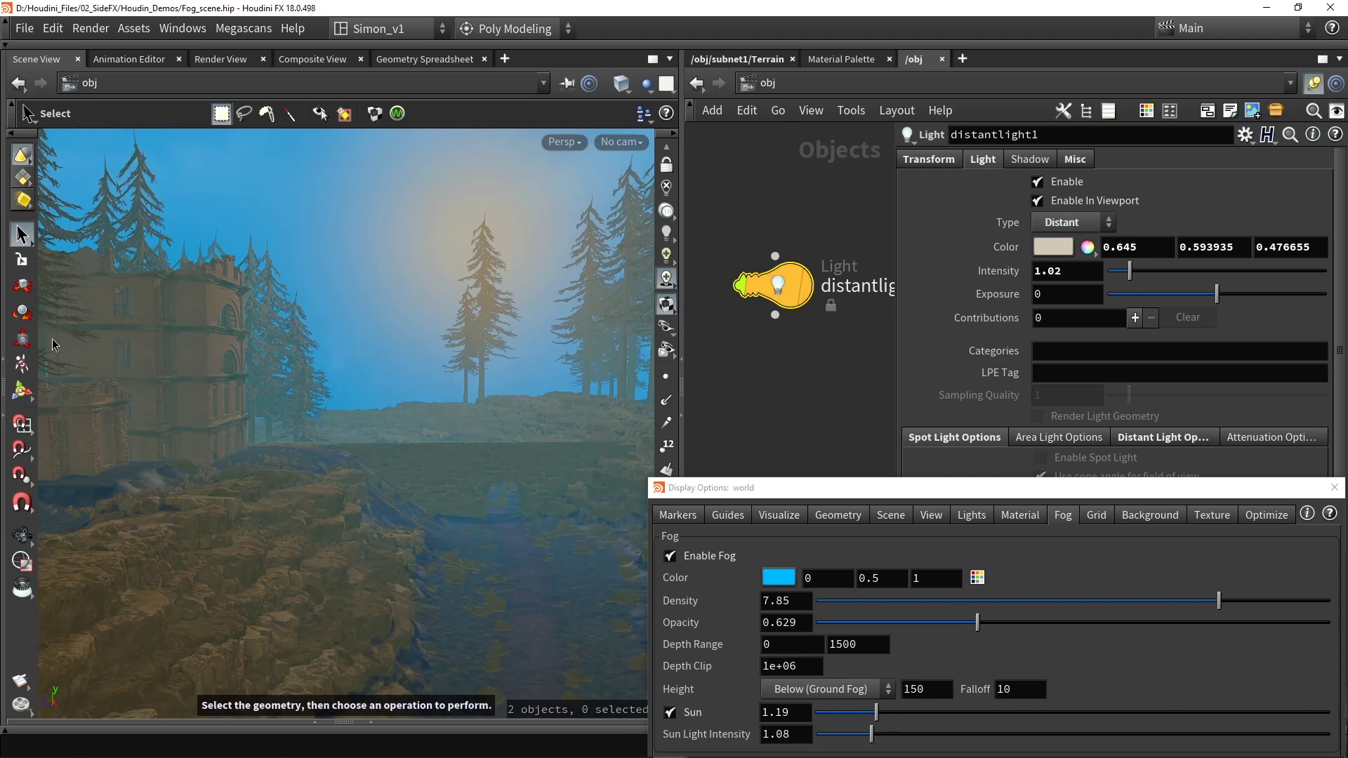
Step: Rotate the distant light with its viewport handle to shift the sun glow across the sky
left_click(21, 388)
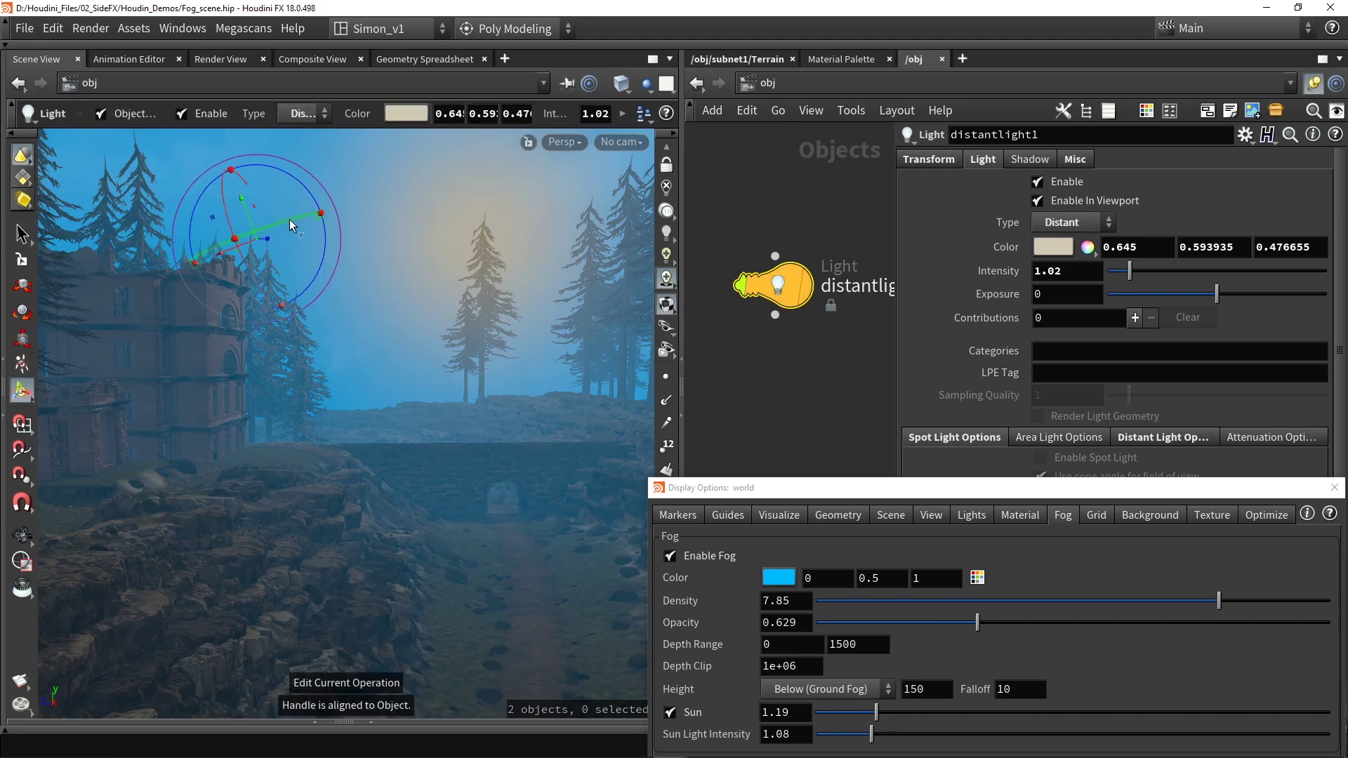
left_click_drag(271, 219, 491, 198)
mouse_move(394, 257)
left_mouse_down("alt")
mouse_move(435, 201)
mouse_move(383, 267)
left_mouse_up("alt")
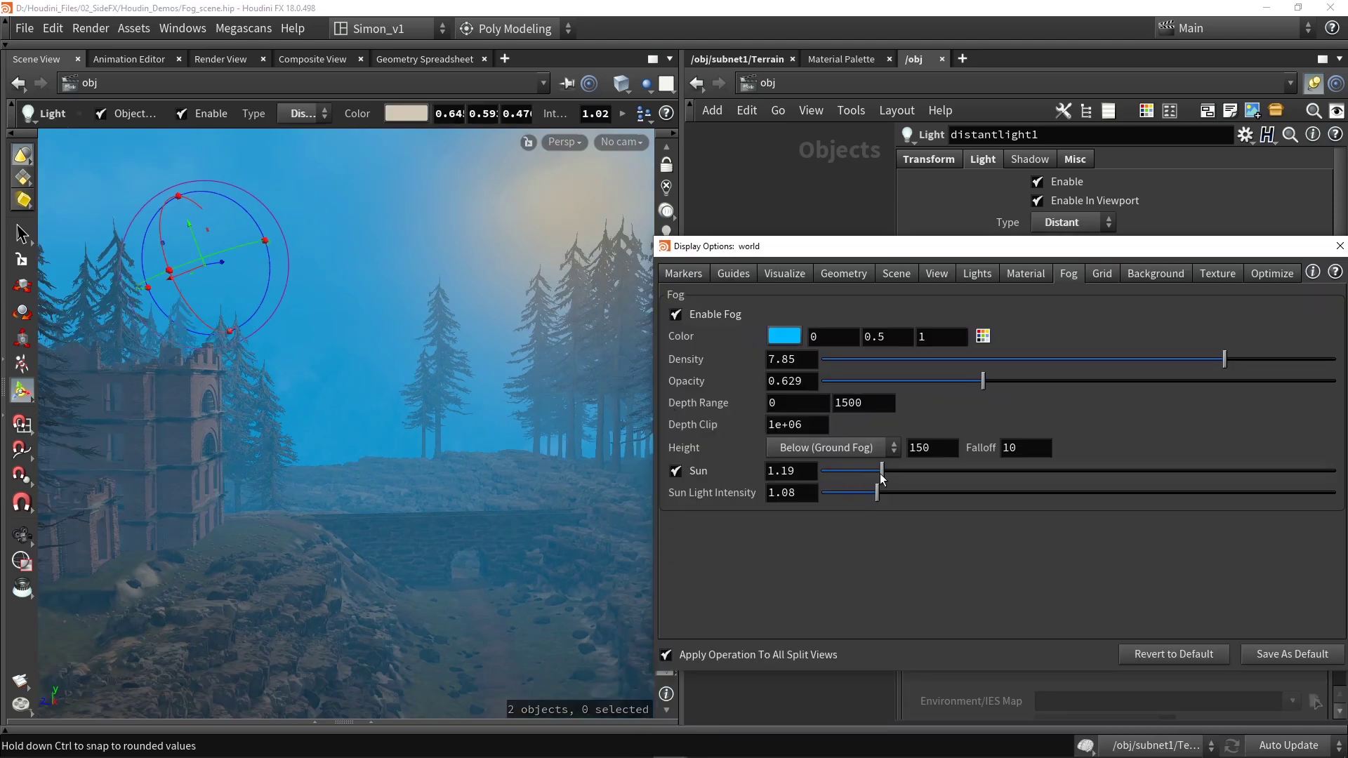
Step: Set the fog's Sun value to 3.4 and the Sun Light Intensity to about 4.51
left_click_drag(882, 473, 963, 470)
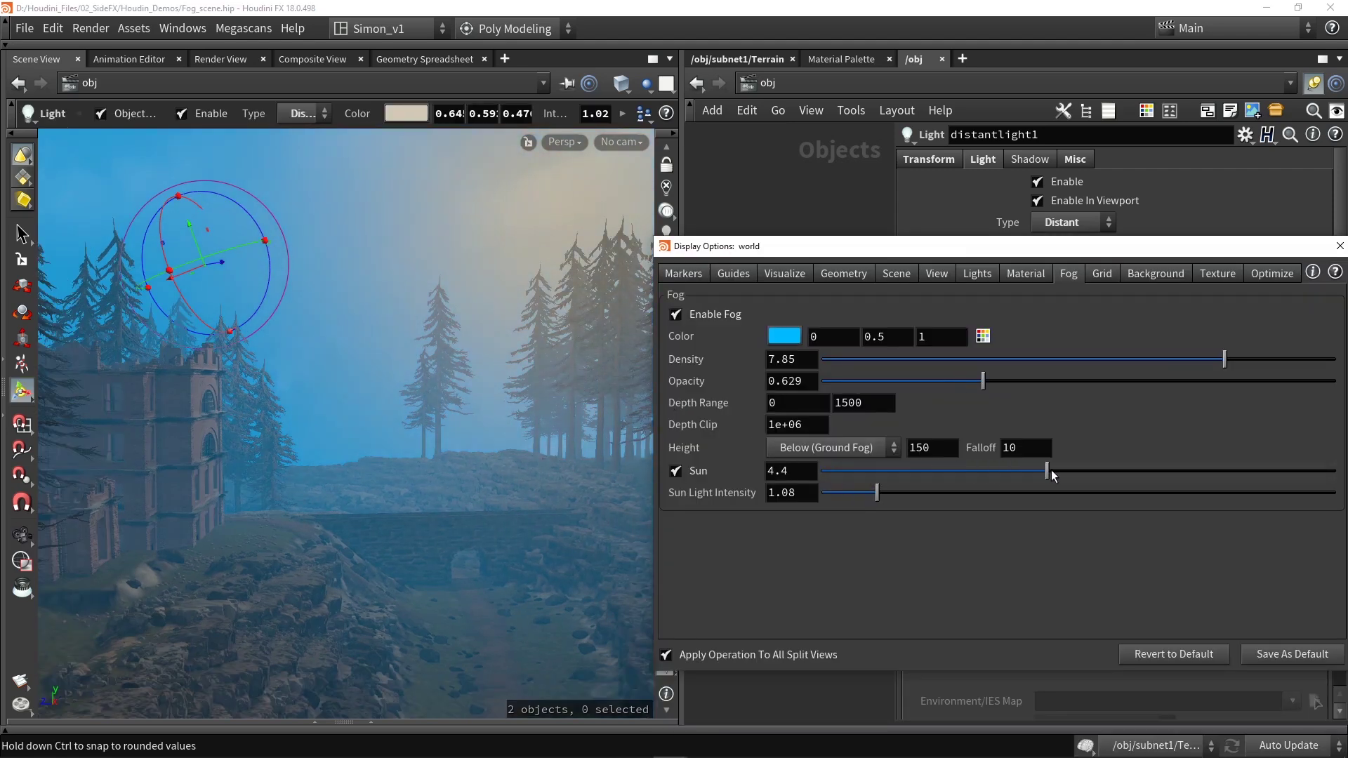
left_click_drag(1051, 470, 996, 470)
left_click_drag(876, 498, 1038, 494)
Step: Move the Display Options window down to uncover the network and the distant light's parameters
left_click_drag(341, 266, 425, 246, "alt")
key("Return")
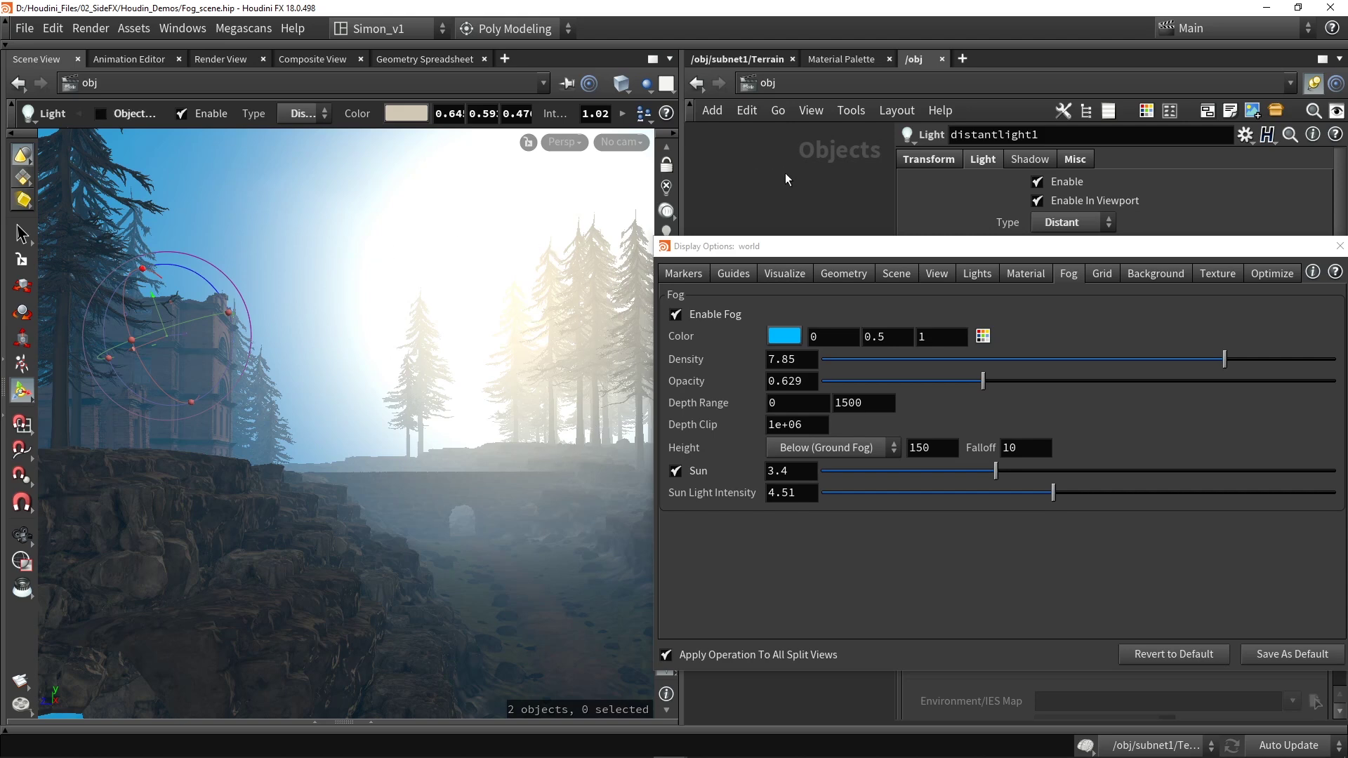
left_click_drag(807, 245, 802, 267)
left_click_drag(802, 267, 799, 441)
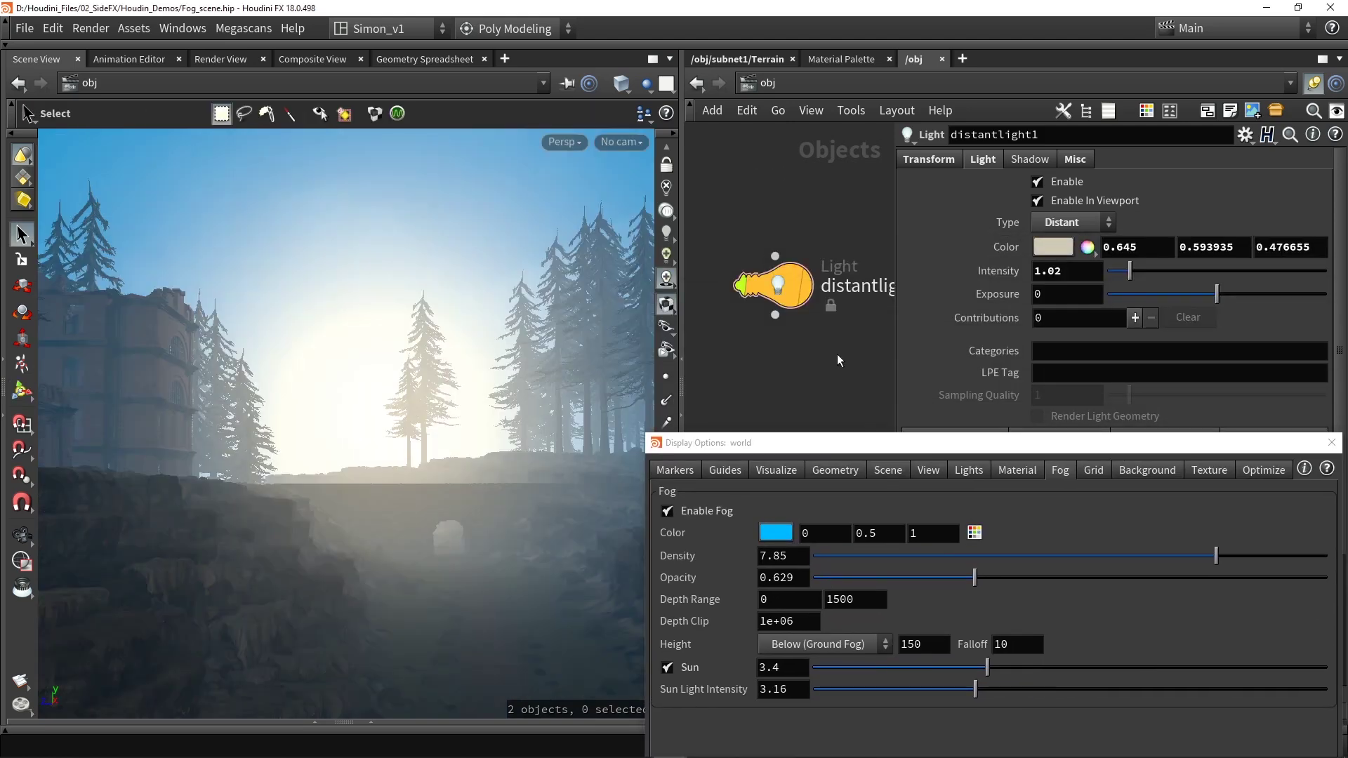